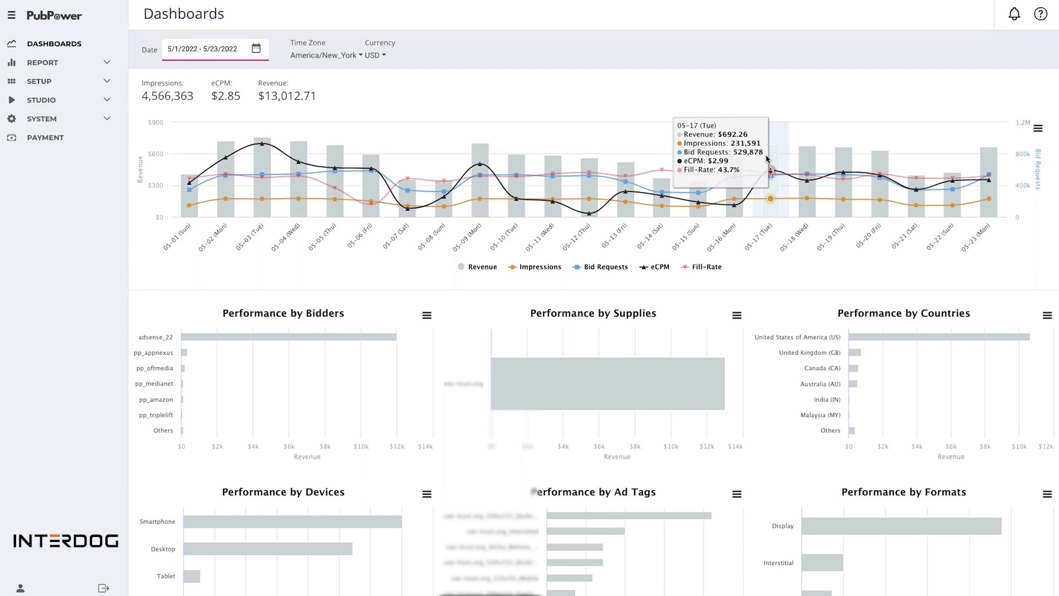
Review the 5/1–5/23/2022 dashboard totals and expand the Report menu to list its pages.
{"action": "scroll", "coordinate": [794, 259], "scroll_direction": "down", "scroll_amount": 2}
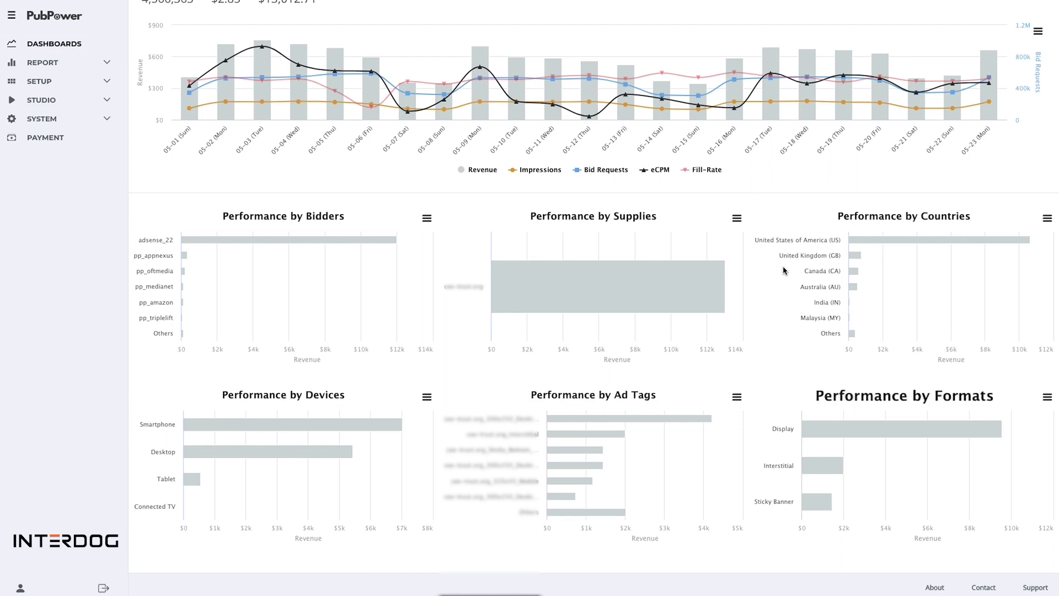
{"action": "scroll", "coordinate": [781, 266], "scroll_direction": "up", "scroll_amount": 2}
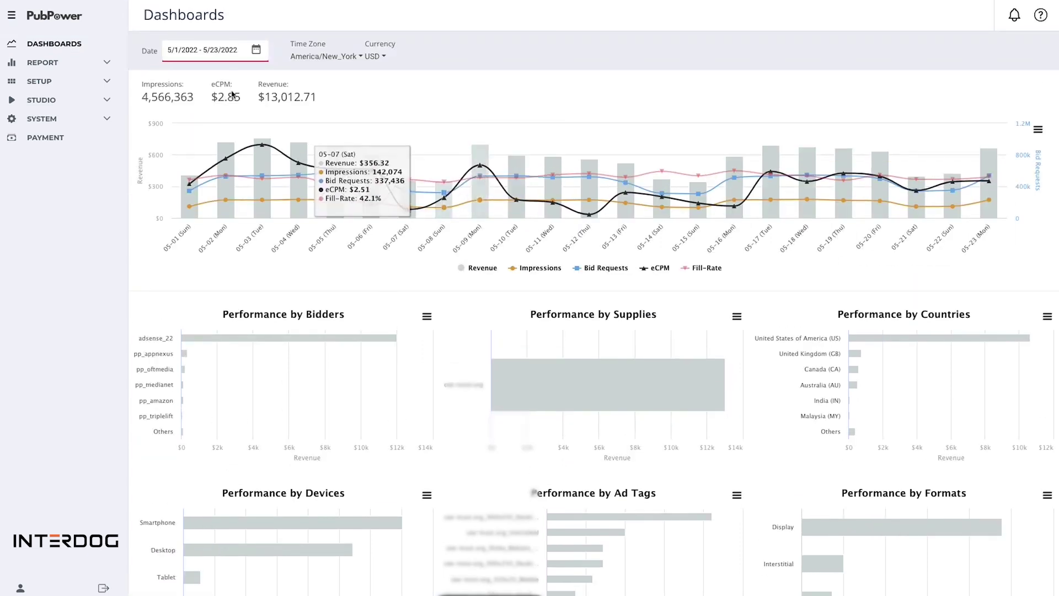
{"action": "left_click", "coordinate": [95, 65]}
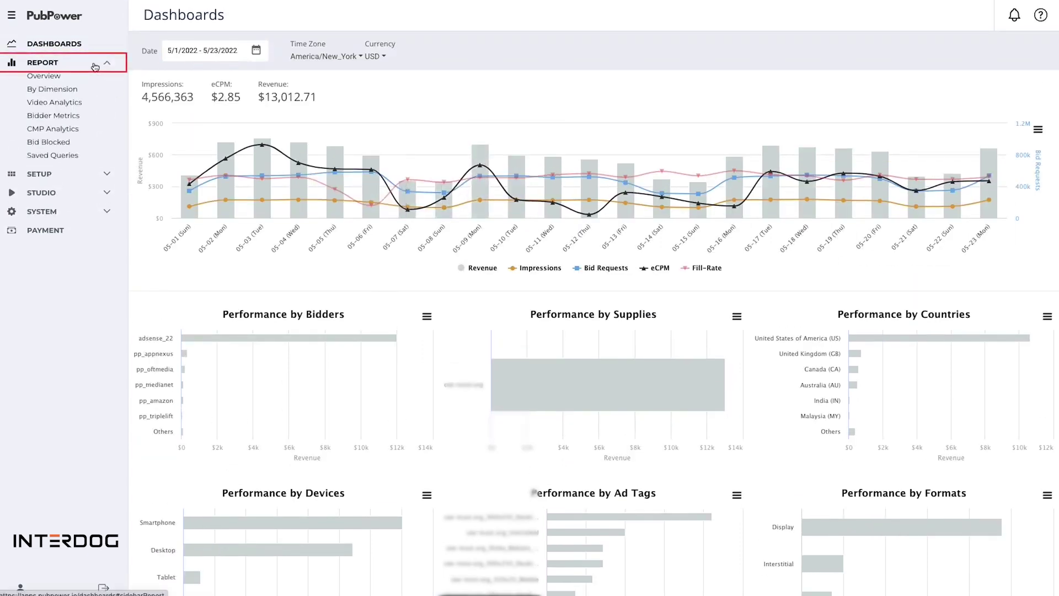
Open Reports Overview and preview the Supply, Supply Type, Bid Type, Demand Source and Tag filters.
{"action": "left_click", "coordinate": [42, 77]}
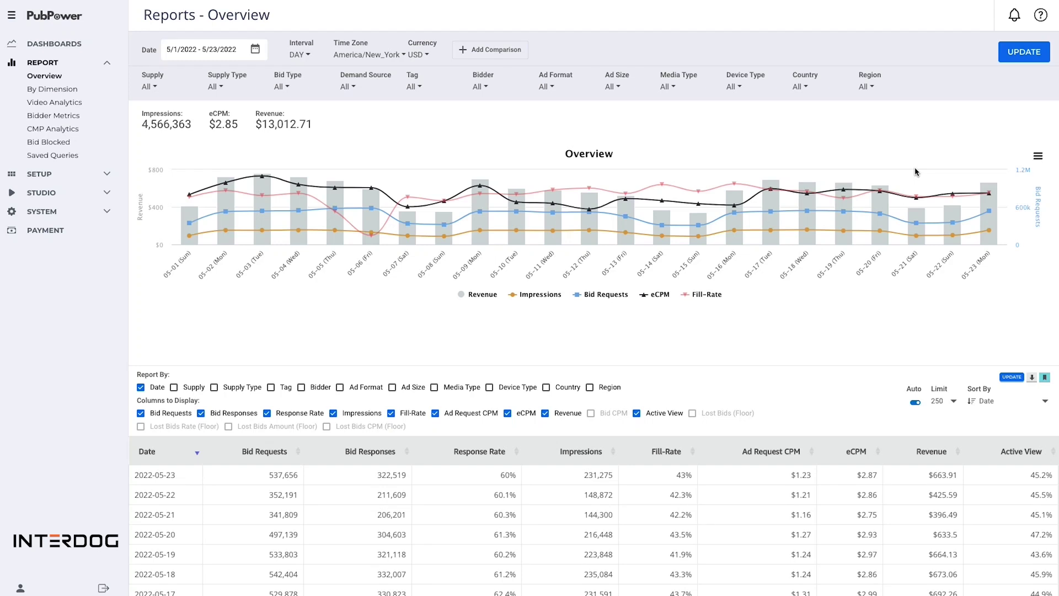
{"action": "left_click", "coordinate": [148, 87]}
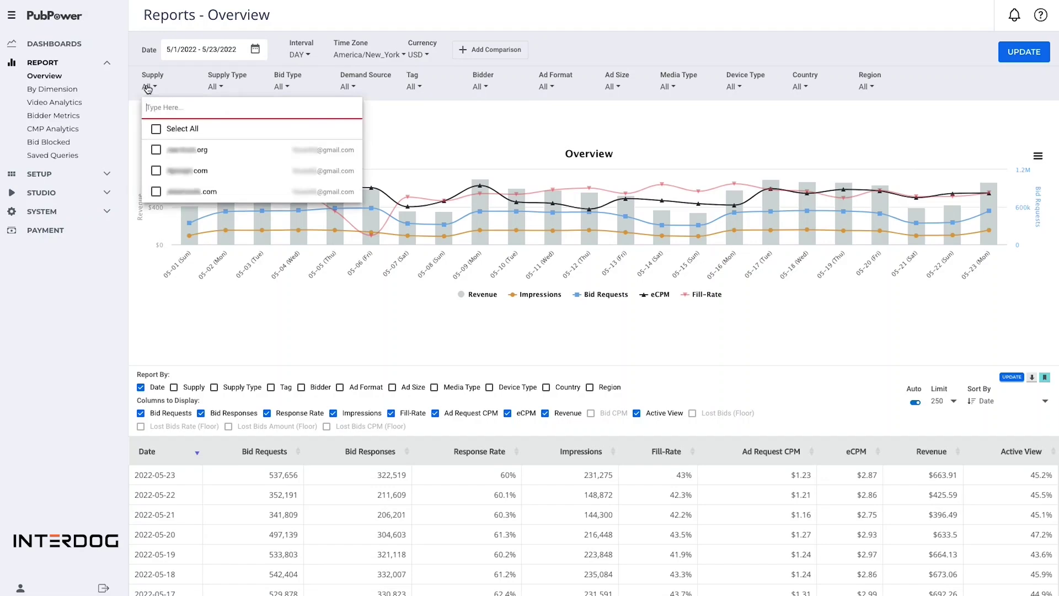
{"action": "left_click", "coordinate": [214, 88]}
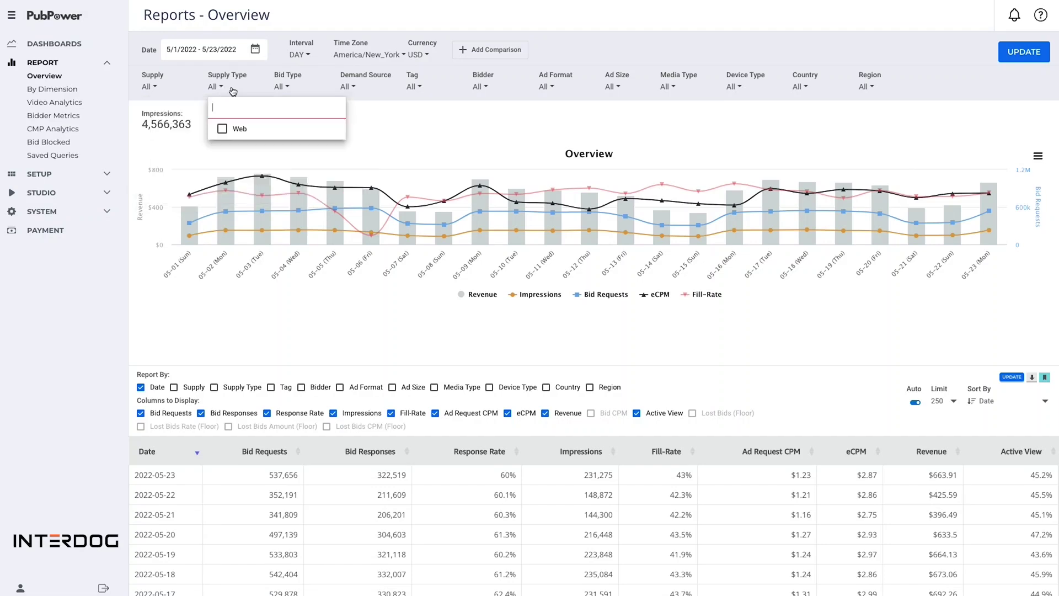
{"action": "left_click", "coordinate": [283, 87]}
{"action": "left_click", "coordinate": [348, 87]}
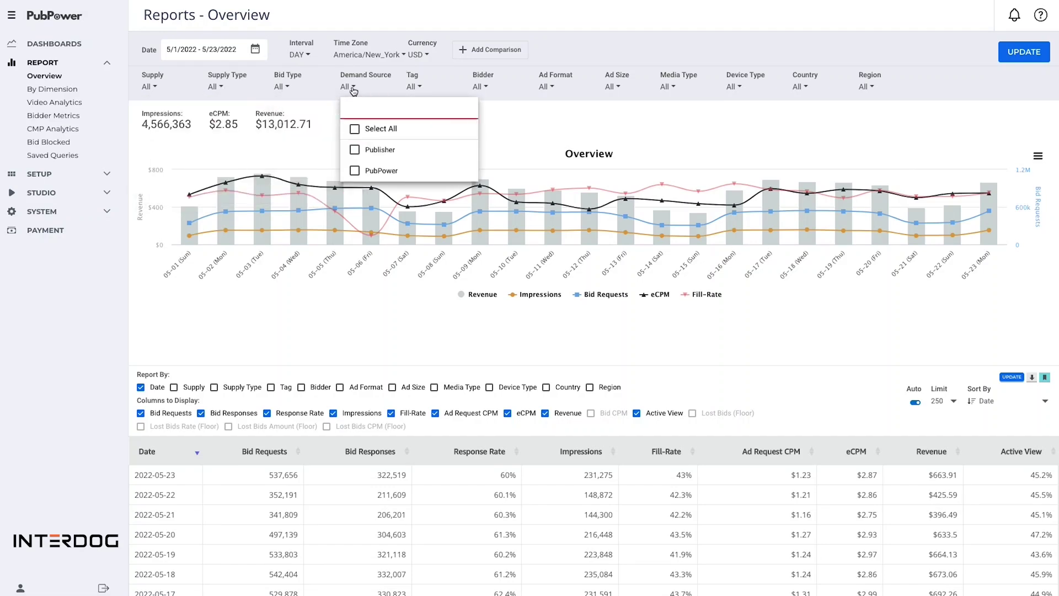
{"action": "left_click", "coordinate": [419, 89]}
Preview the Bidder, Ad Format, Ad Size, Media Type, Device Type, Country and Region filters.
{"action": "left_click", "coordinate": [478, 88]}
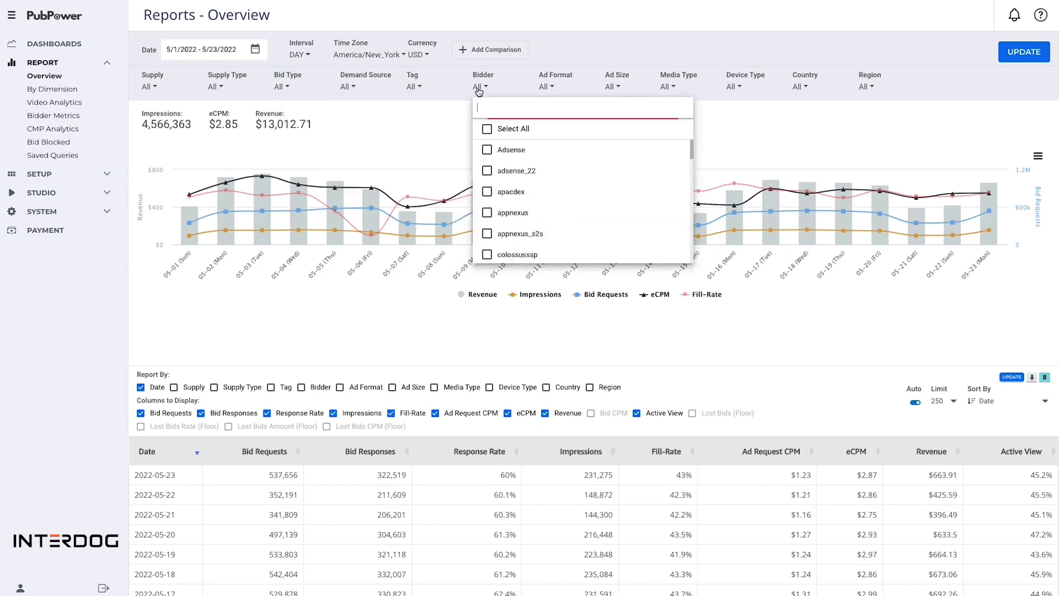
{"action": "left_click", "coordinate": [544, 88]}
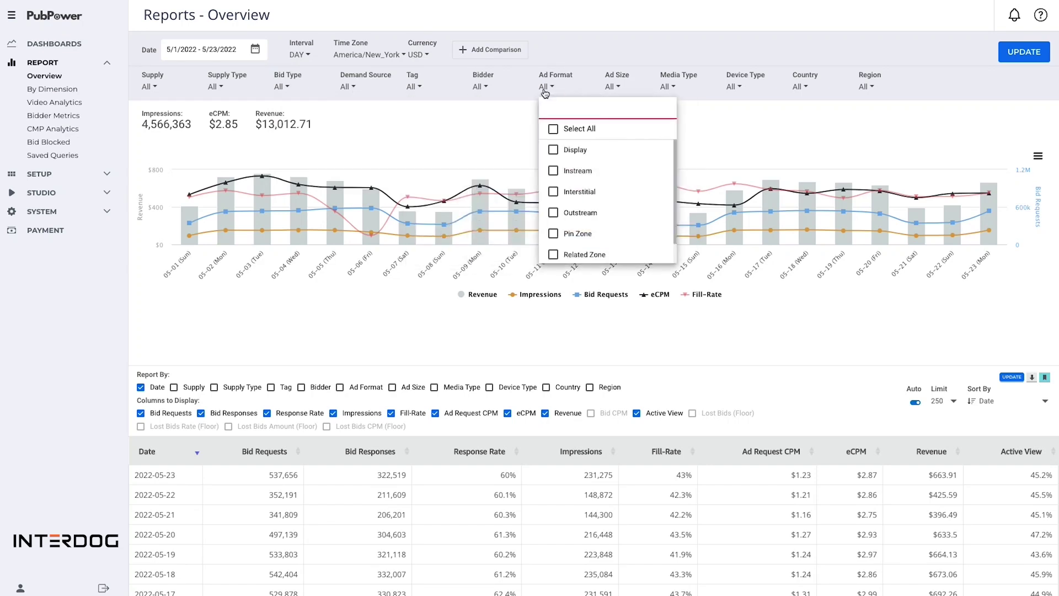
{"action": "left_click", "coordinate": [611, 87]}
{"action": "left_click", "coordinate": [669, 89]}
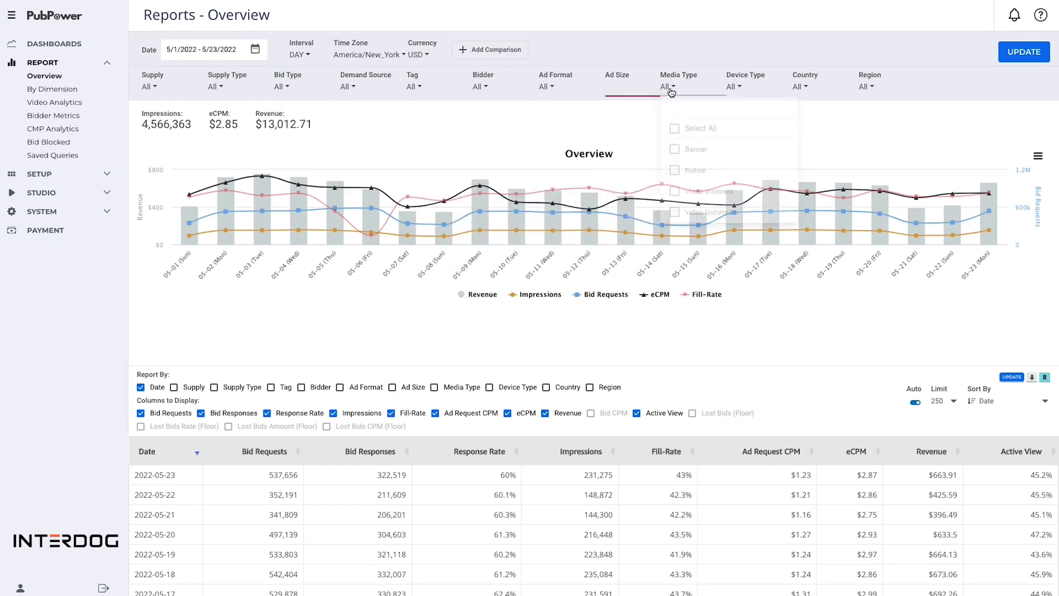
{"action": "left_click", "coordinate": [734, 89]}
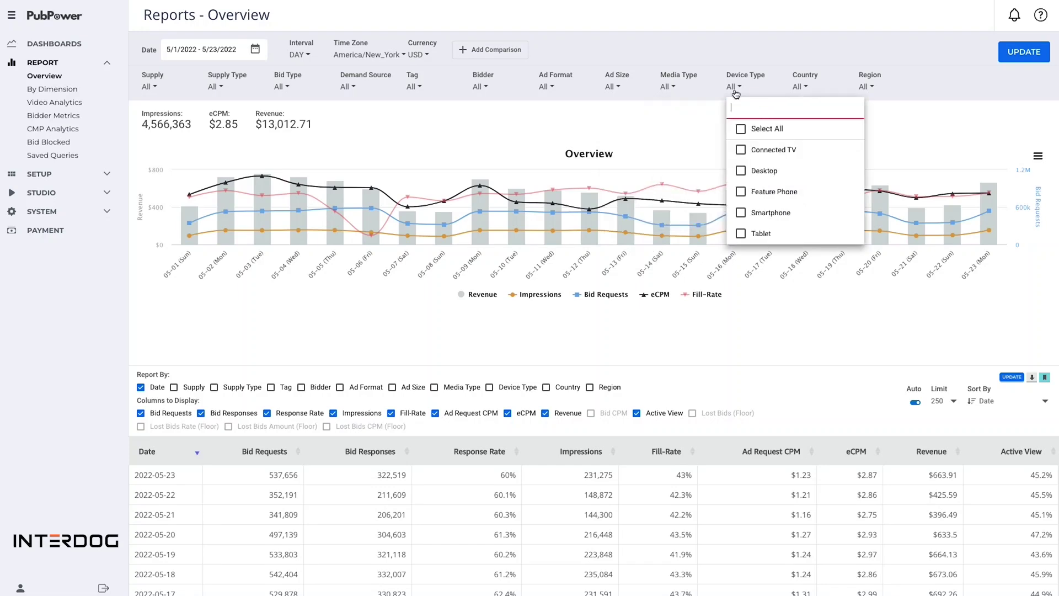
{"action": "left_click", "coordinate": [801, 89]}
{"action": "left_click", "coordinate": [867, 87]}
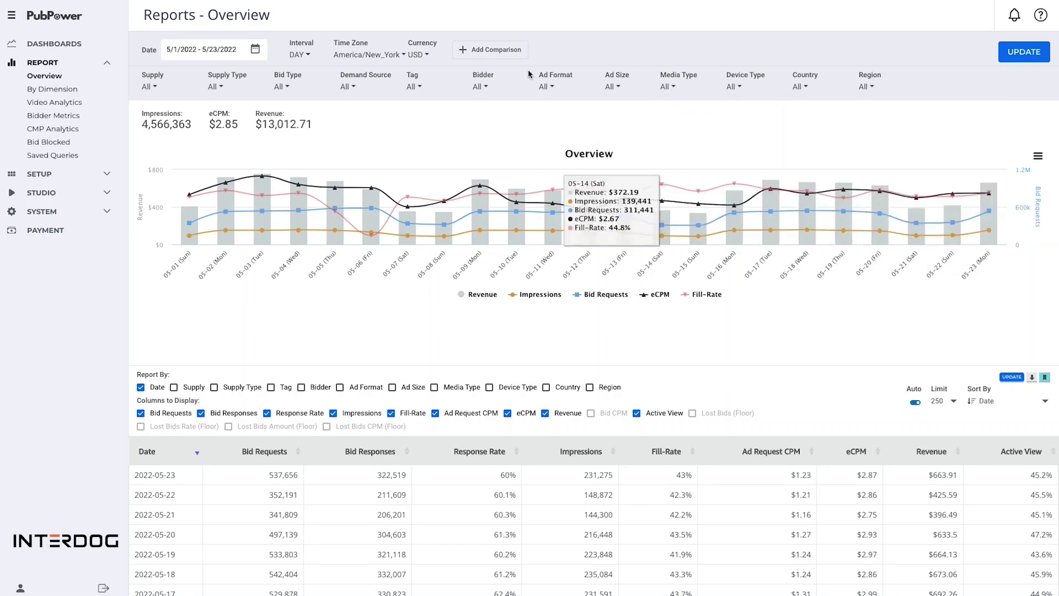
Add a Previous period comparison (4/8/2022–4/30/2022) and update the report.
{"action": "left_click", "coordinate": [503, 58]}
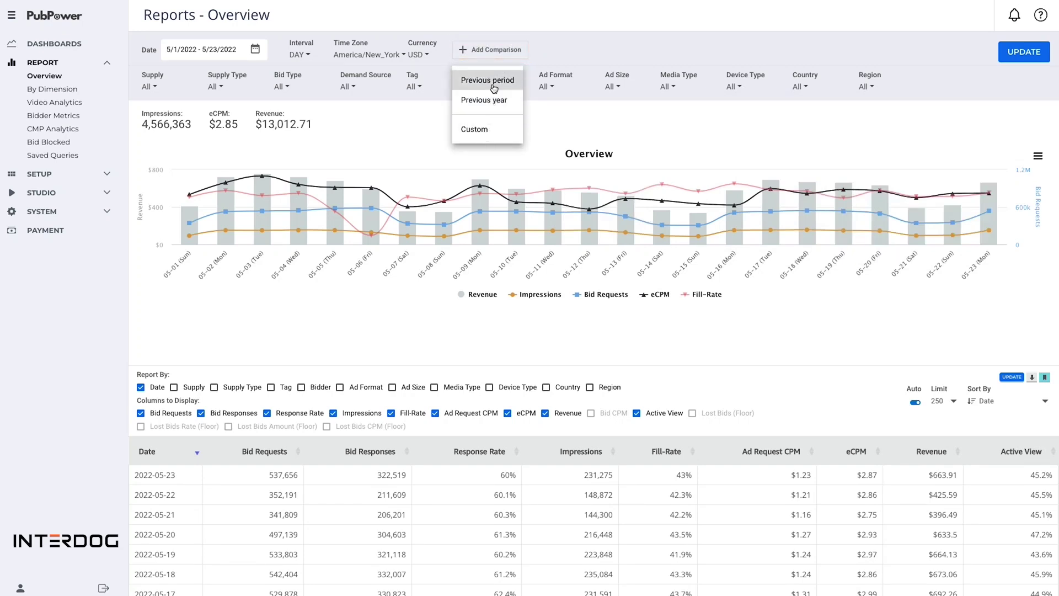
{"action": "left_click", "coordinate": [493, 87]}
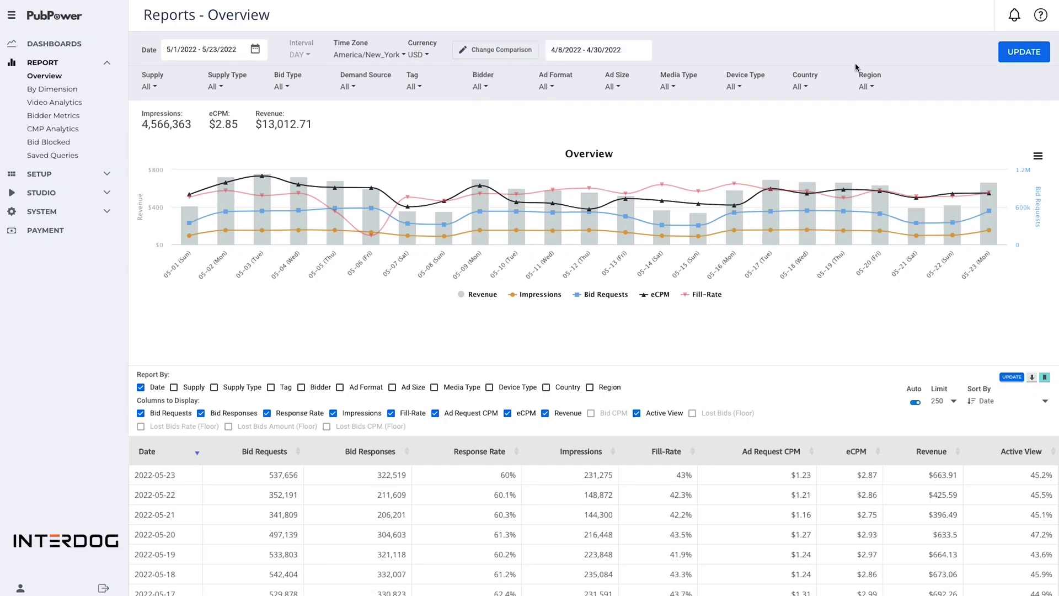
{"action": "left_click", "coordinate": [1013, 55]}
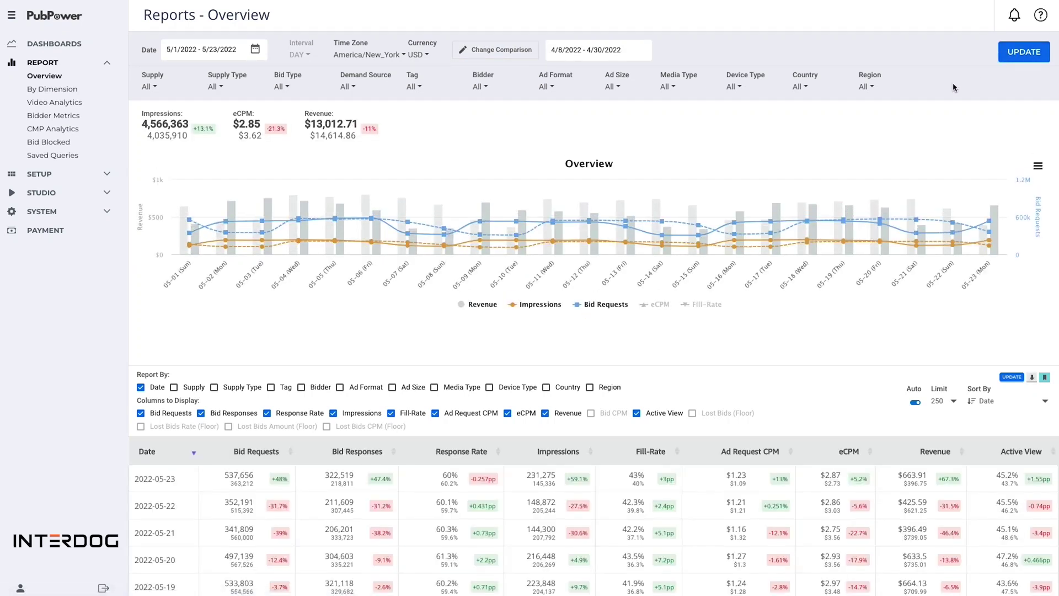
Scroll through the comparison table's percentage changes, then go to the Setup area.
{"action": "mouse_move", "coordinate": [877, 212]}
{"action": "scroll", "coordinate": [874, 213], "scroll_direction": "down", "scroll_amount": 3}
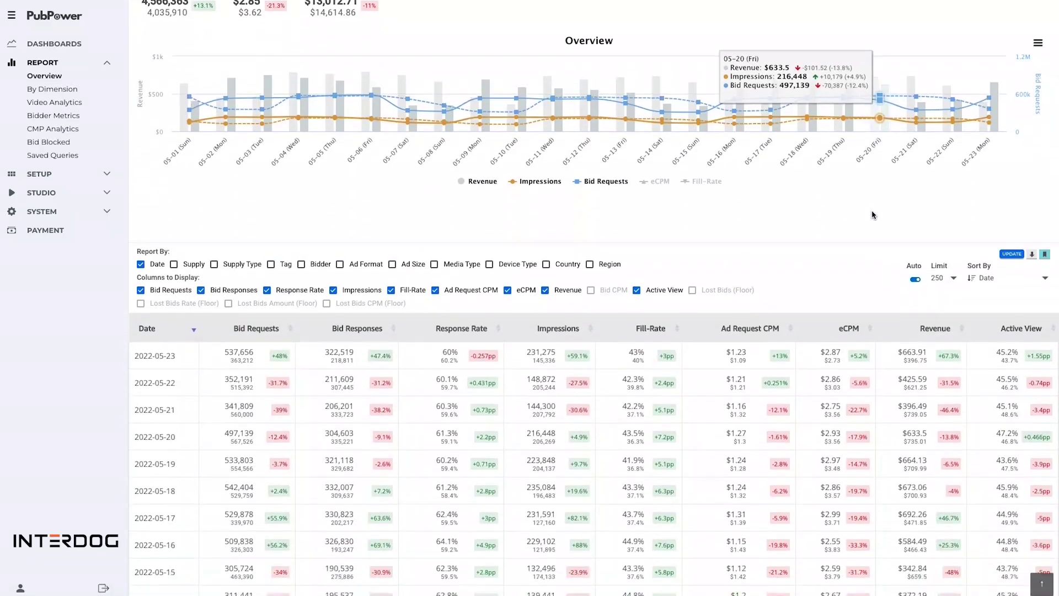
{"action": "scroll", "coordinate": [873, 214], "scroll_direction": "down", "scroll_amount": 2}
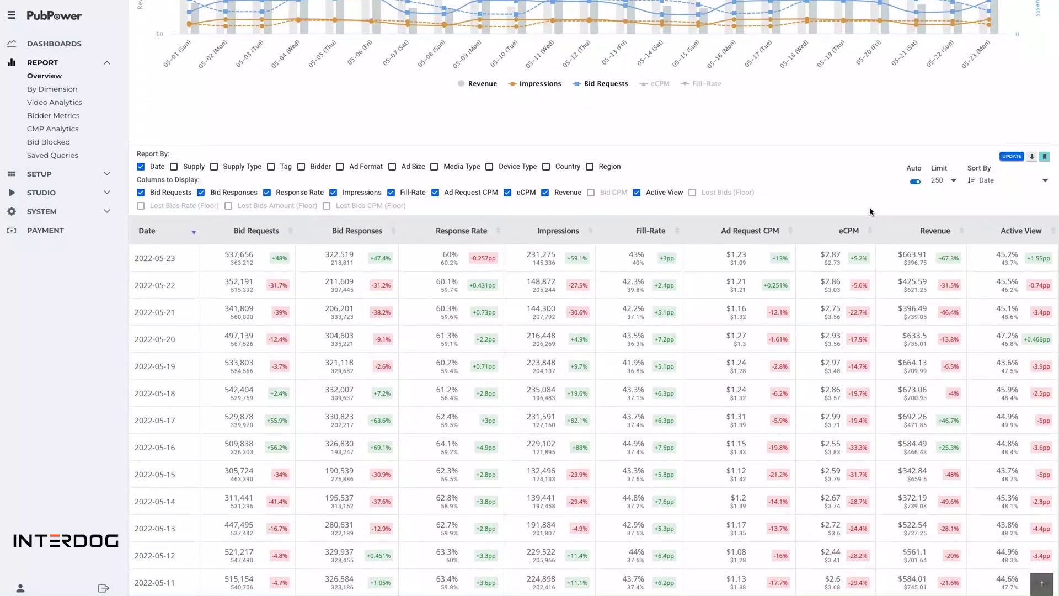
{"action": "scroll", "coordinate": [871, 212], "scroll_direction": "down", "scroll_amount": 7}
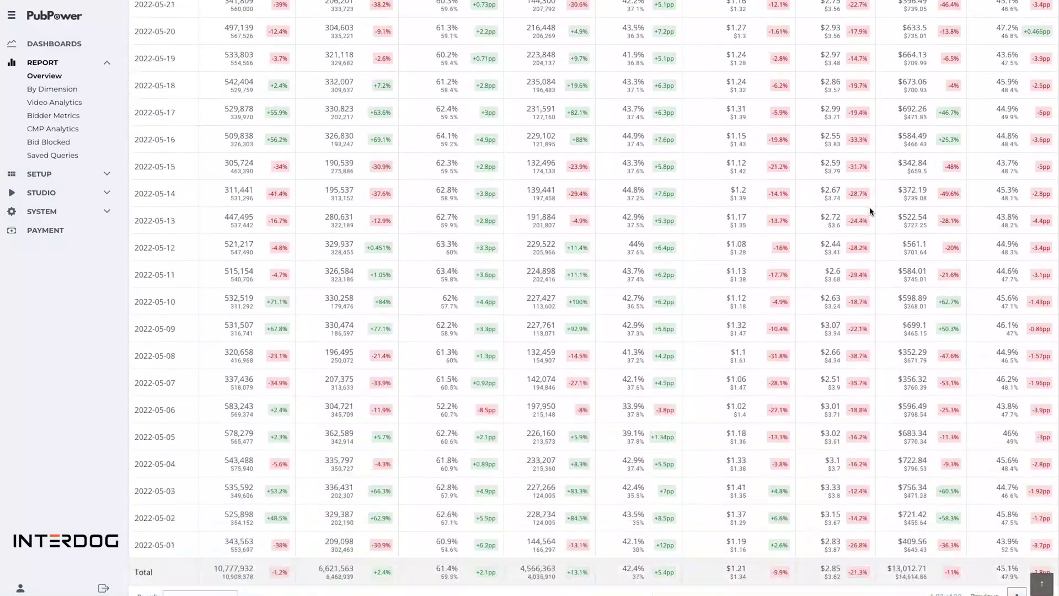
{"action": "scroll", "coordinate": [870, 211], "scroll_direction": "down", "scroll_amount": 2}
{"action": "scroll", "coordinate": [871, 210], "scroll_direction": "up", "scroll_amount": 5}
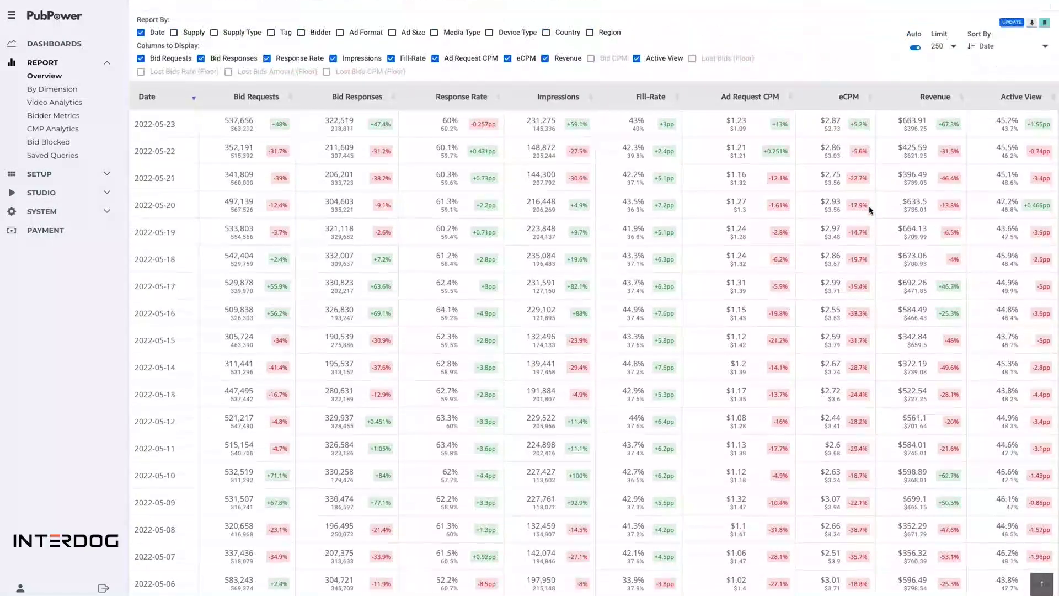
{"action": "scroll", "coordinate": [870, 211], "scroll_direction": "up", "scroll_amount": 8}
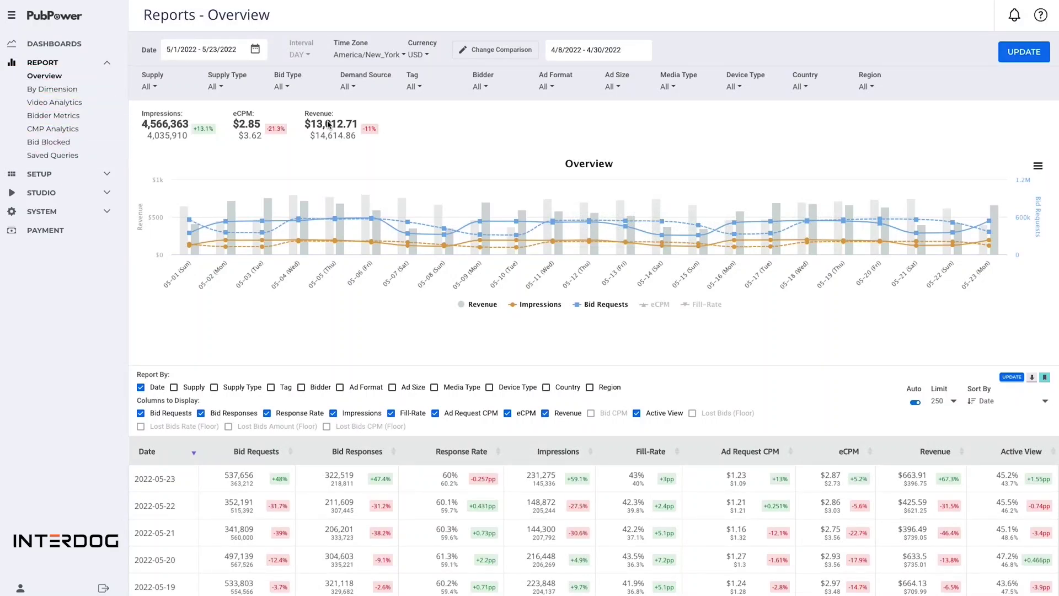
{"action": "left_click", "coordinate": [39, 174]}
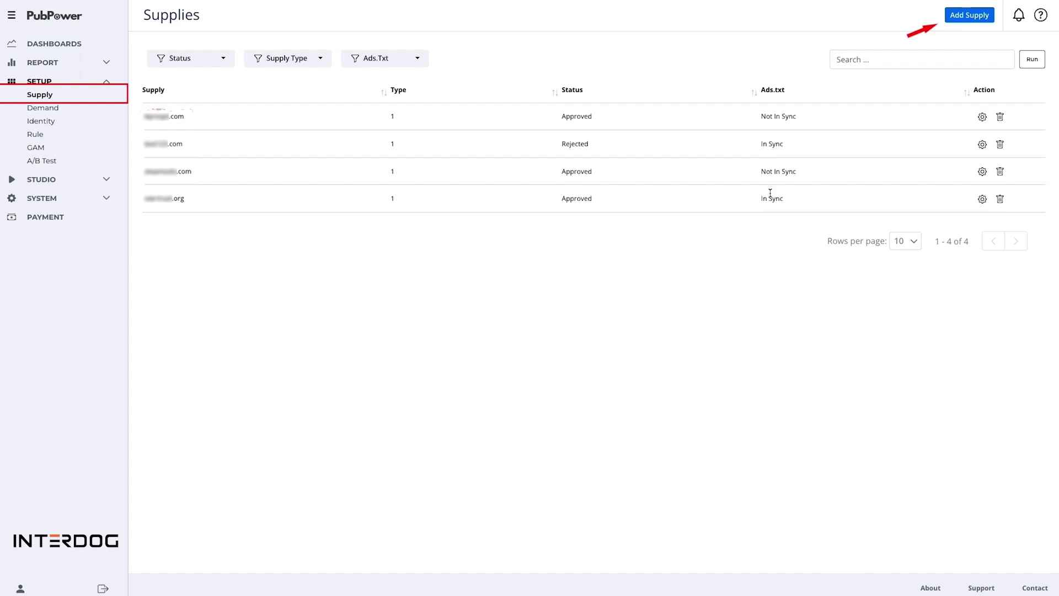
Preview the Add Supply form without saving, then open one supply's ad tag list.
{"action": "left_click", "coordinate": [964, 16]}
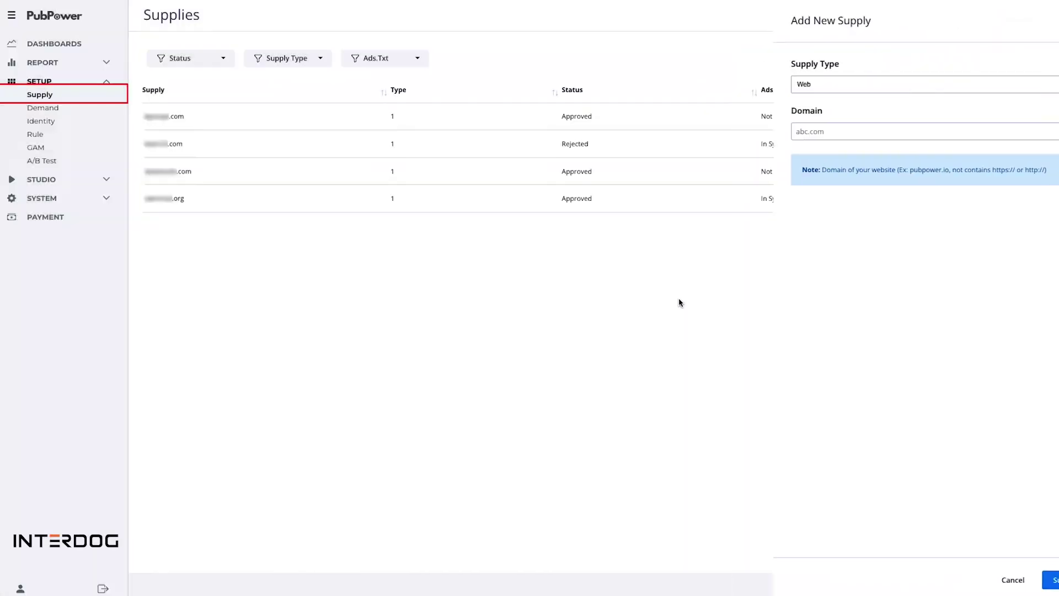
{"action": "left_click", "coordinate": [679, 302]}
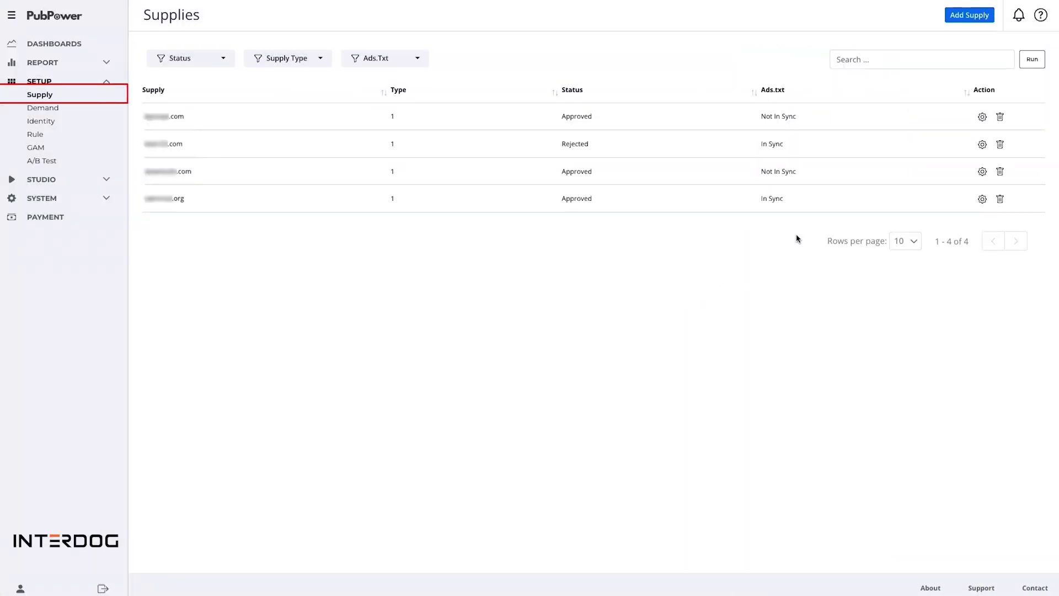
{"action": "left_click", "coordinate": [980, 145]}
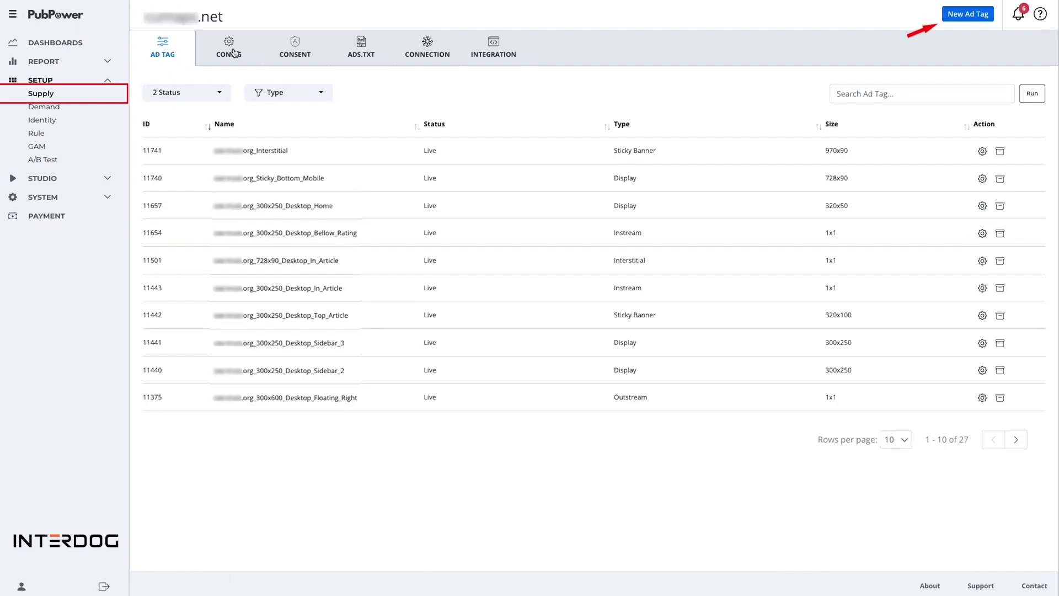
Inspect the .net supply's Ad Refresh and Load Ad Type options, keeping Lazy Load, then view consent settings.
{"action": "left_click", "coordinate": [235, 52]}
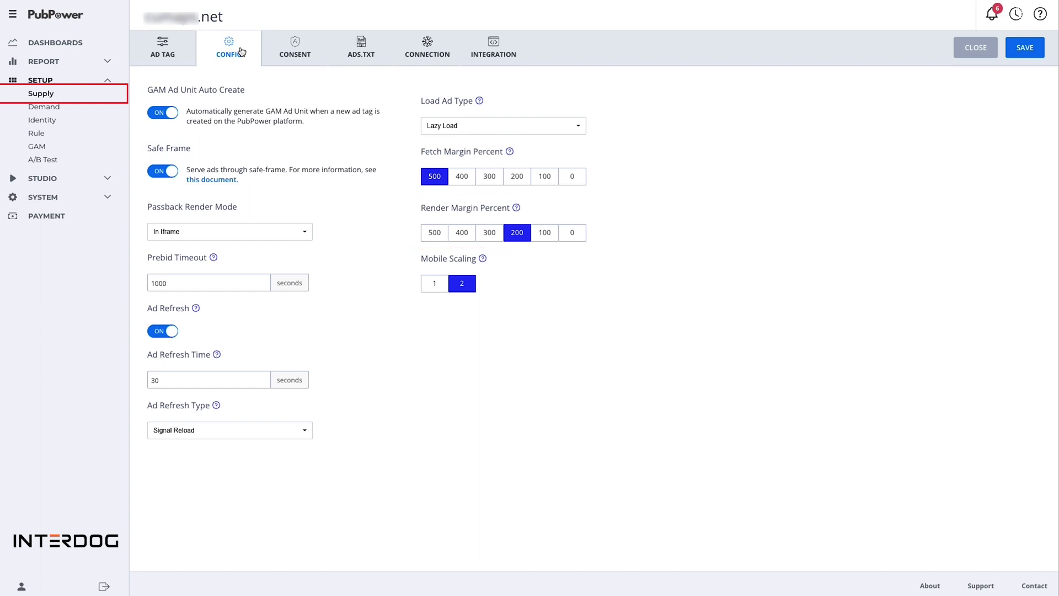
{"action": "left_click", "coordinate": [225, 430]}
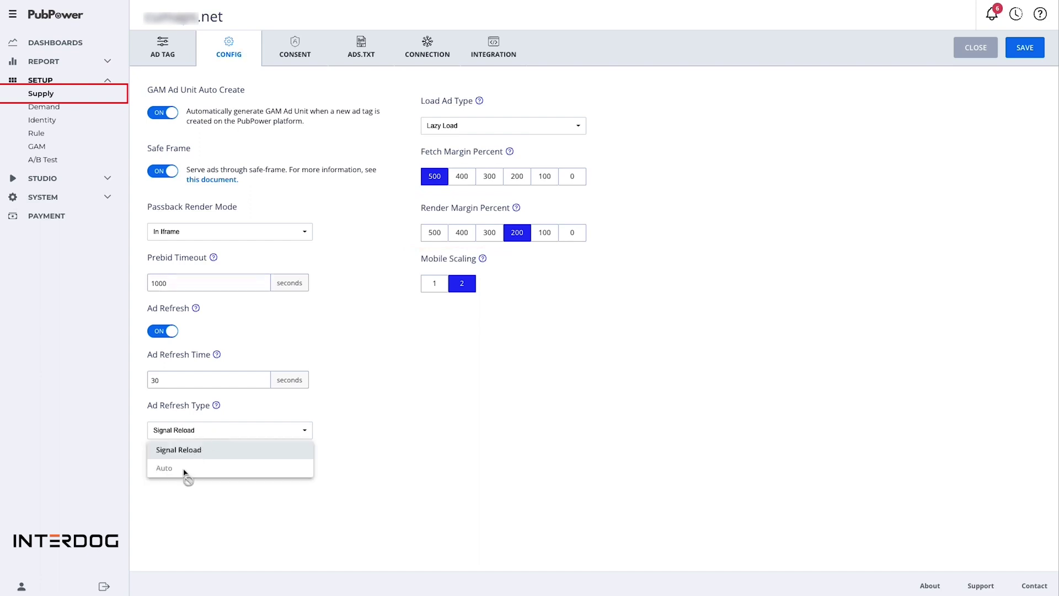
{"action": "left_click", "coordinate": [469, 131]}
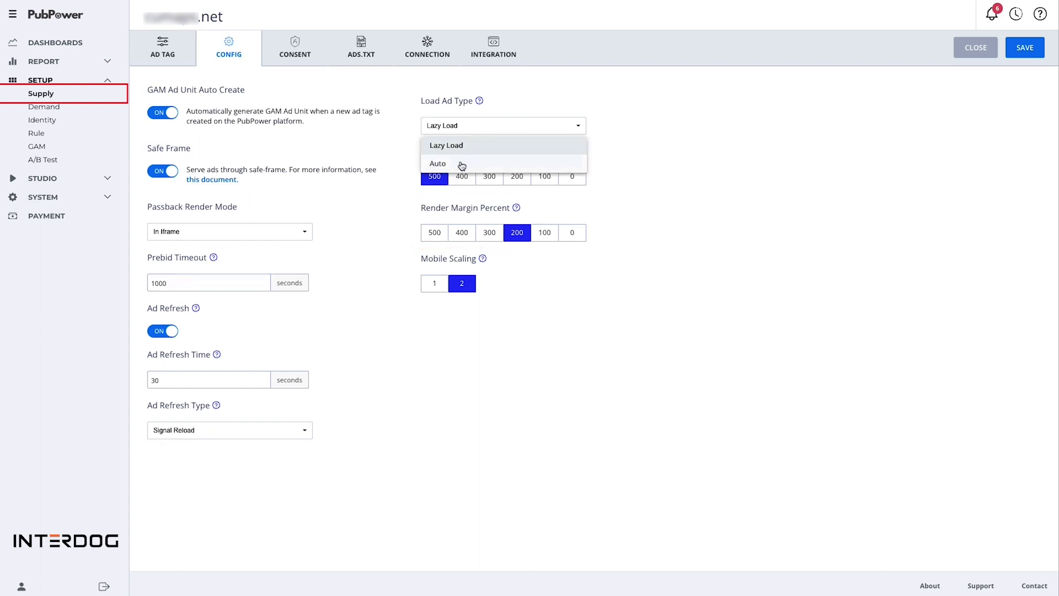
{"action": "left_click", "coordinate": [545, 105]}
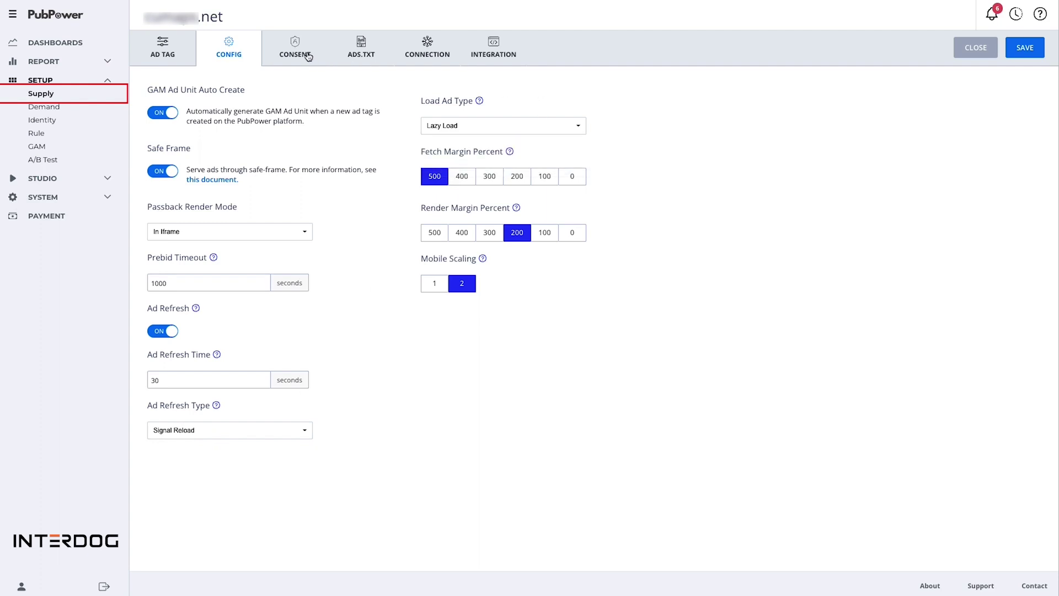
{"action": "left_click", "coordinate": [308, 56]}
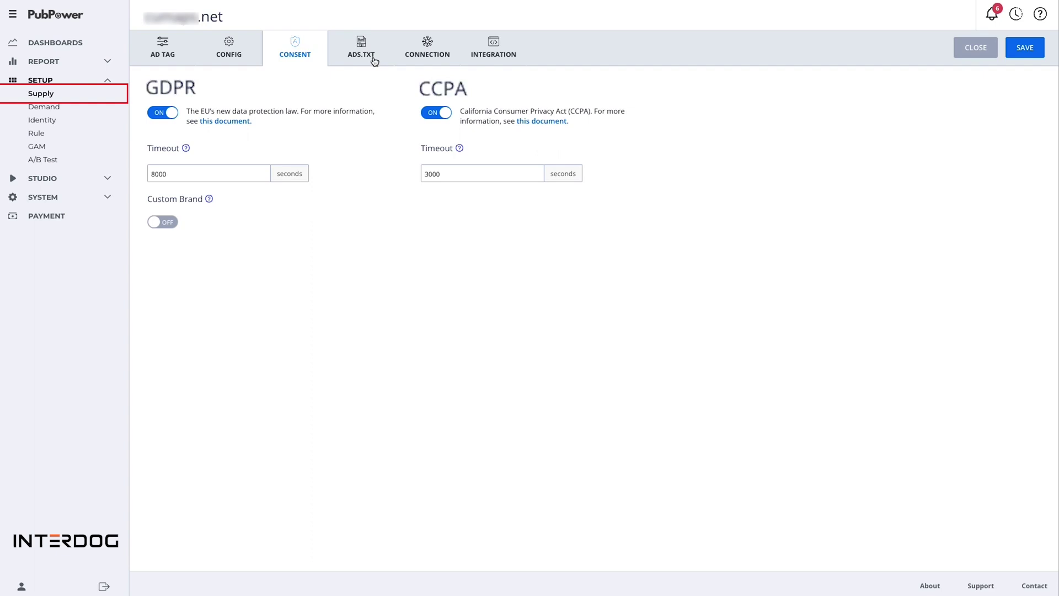
Scroll through the site's ads.txt lines, then switch to its SSP connection partners.
{"action": "left_click", "coordinate": [374, 61]}
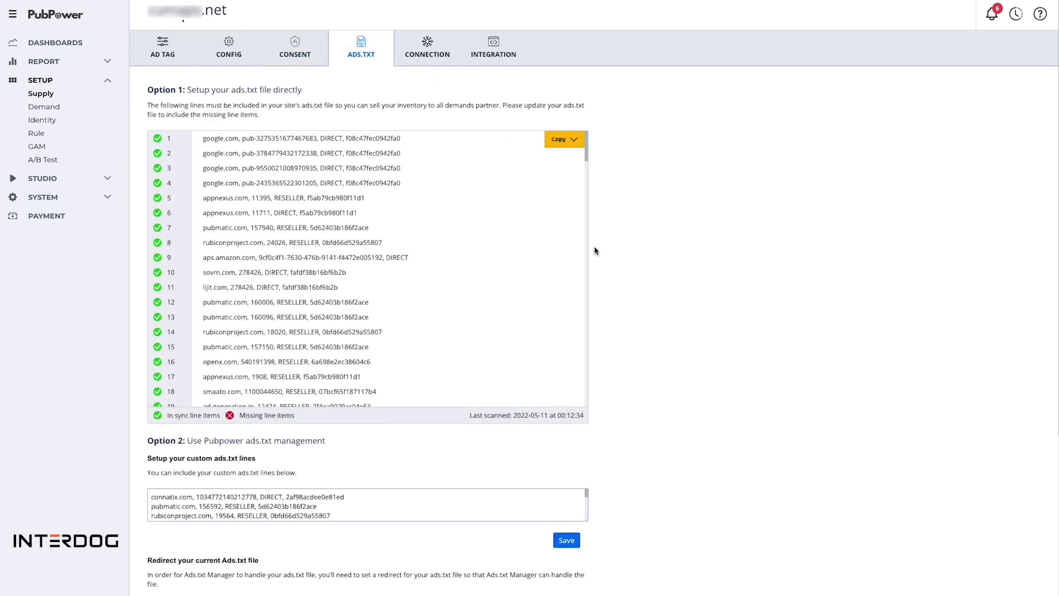
{"action": "scroll", "coordinate": [626, 276], "scroll_direction": "down", "scroll_amount": 4}
{"action": "scroll", "coordinate": [634, 278], "scroll_direction": "down", "scroll_amount": 1}
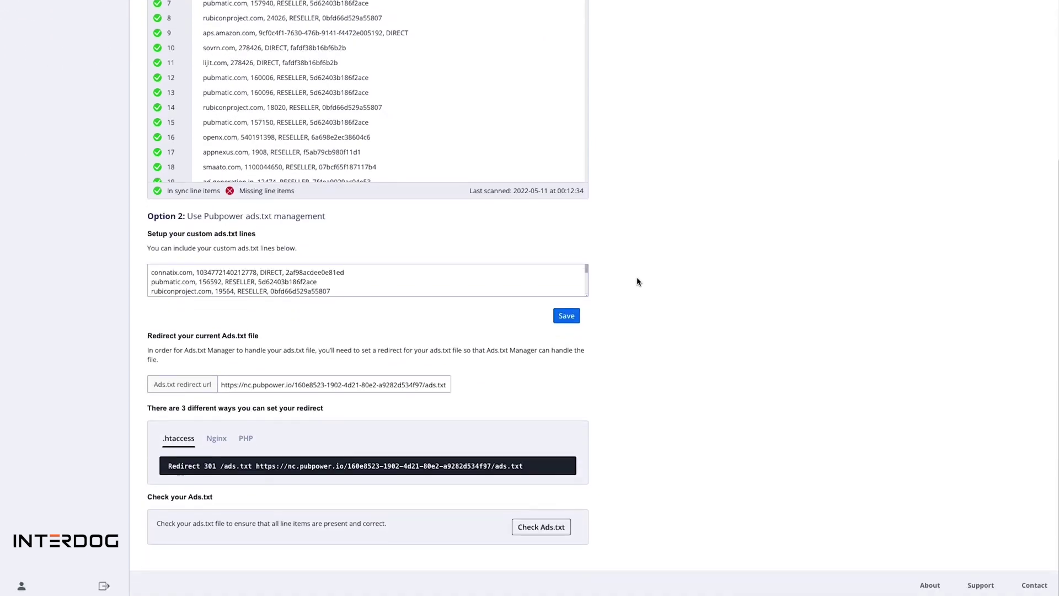
{"action": "scroll", "coordinate": [637, 281], "scroll_direction": "up", "scroll_amount": 4}
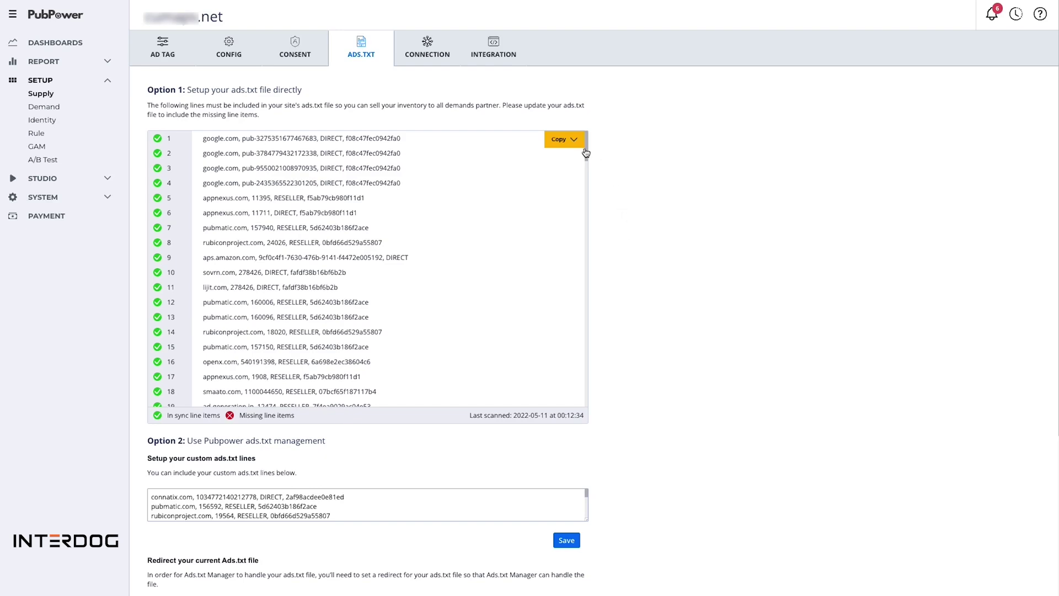
{"action": "left_click", "coordinate": [421, 58]}
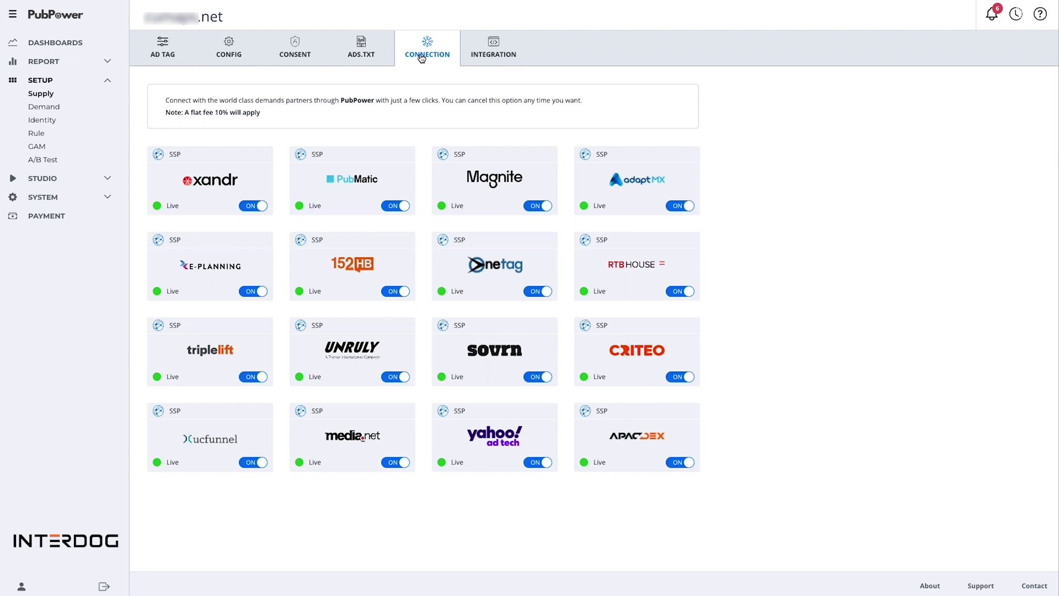
Toggle Magnite off and back on to Live, view Integration, then go to demand line items.
{"action": "left_click", "coordinate": [537, 205]}
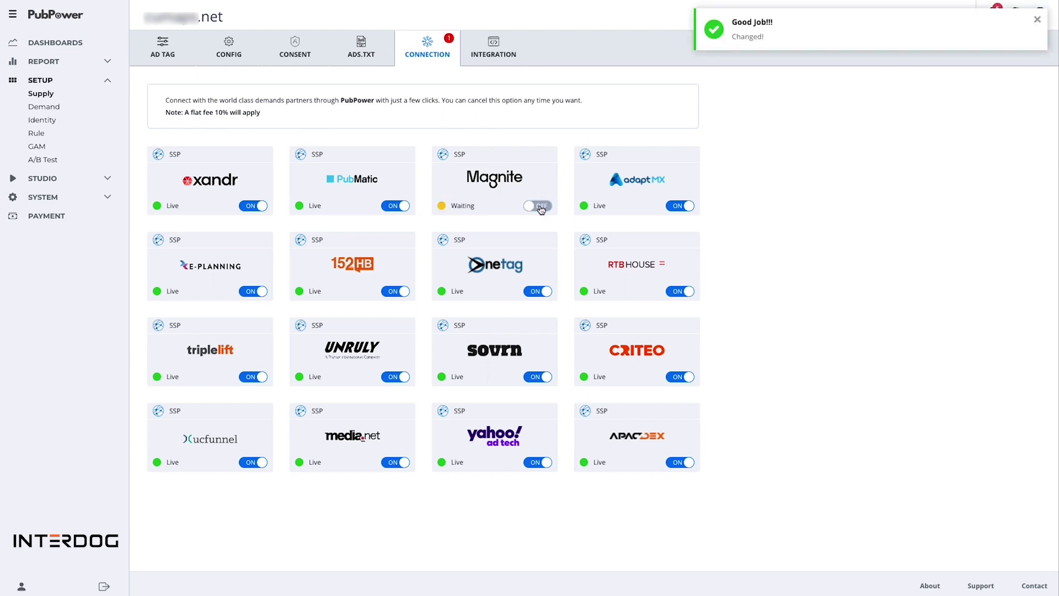
{"action": "left_click", "coordinate": [538, 206]}
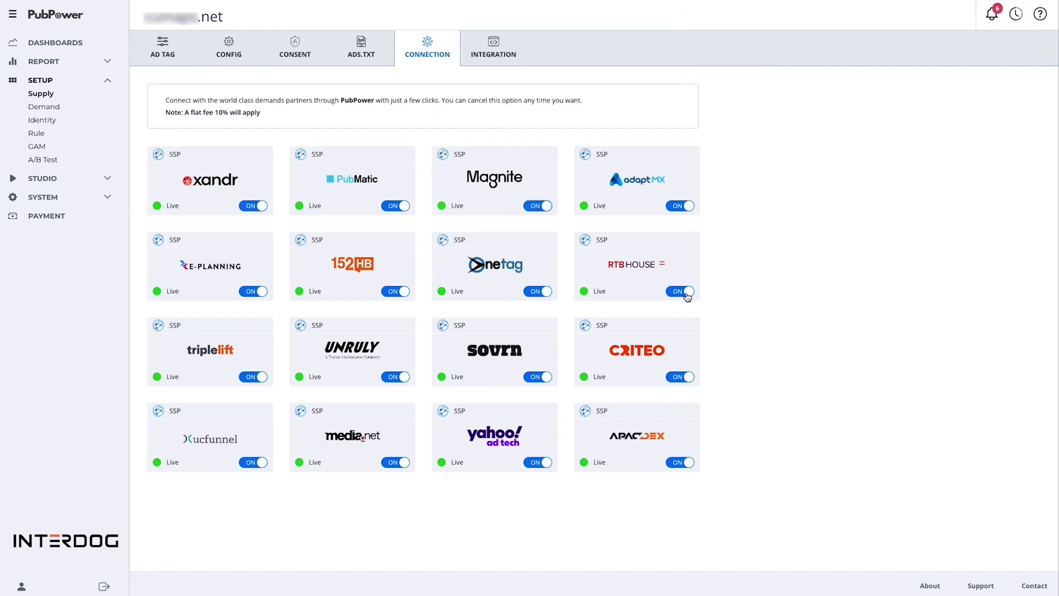
{"action": "left_click", "coordinate": [511, 56]}
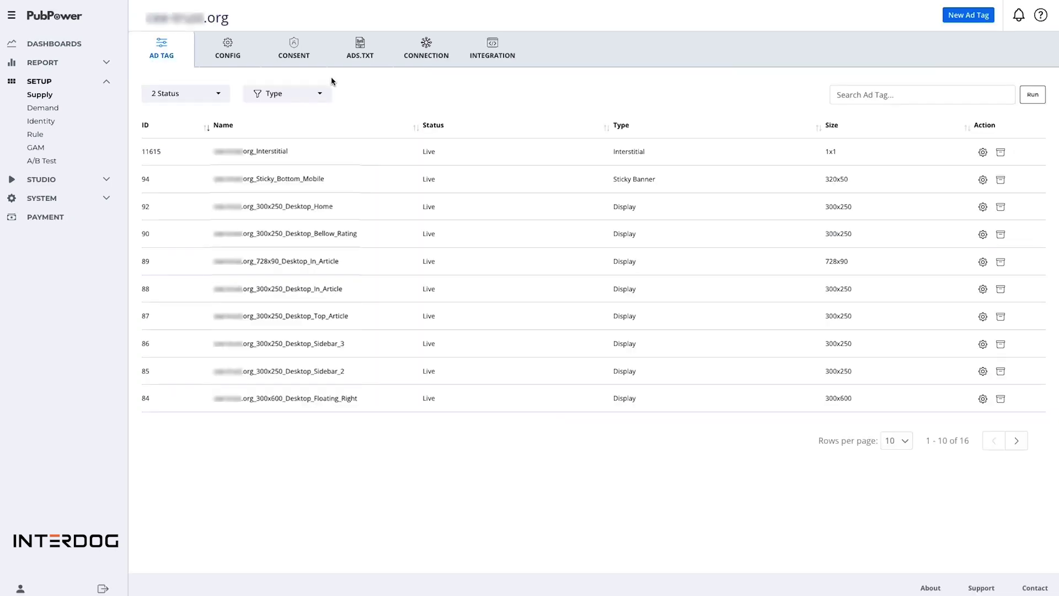
{"action": "left_click", "coordinate": [38, 113]}
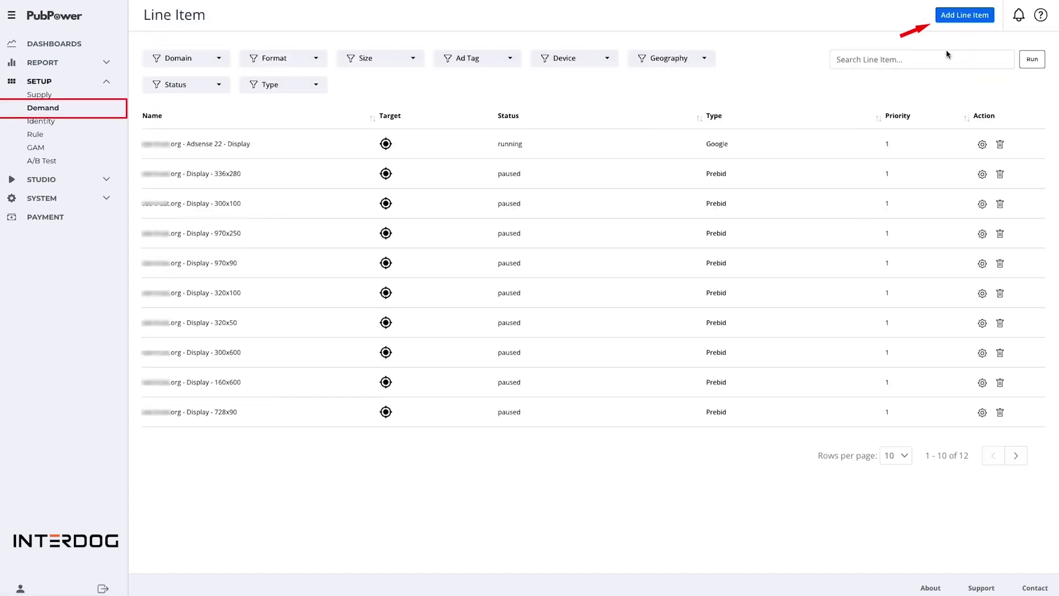
Start a new line item, view its Targeting options, then go to the Identity profiles list.
{"action": "left_click", "coordinate": [959, 17]}
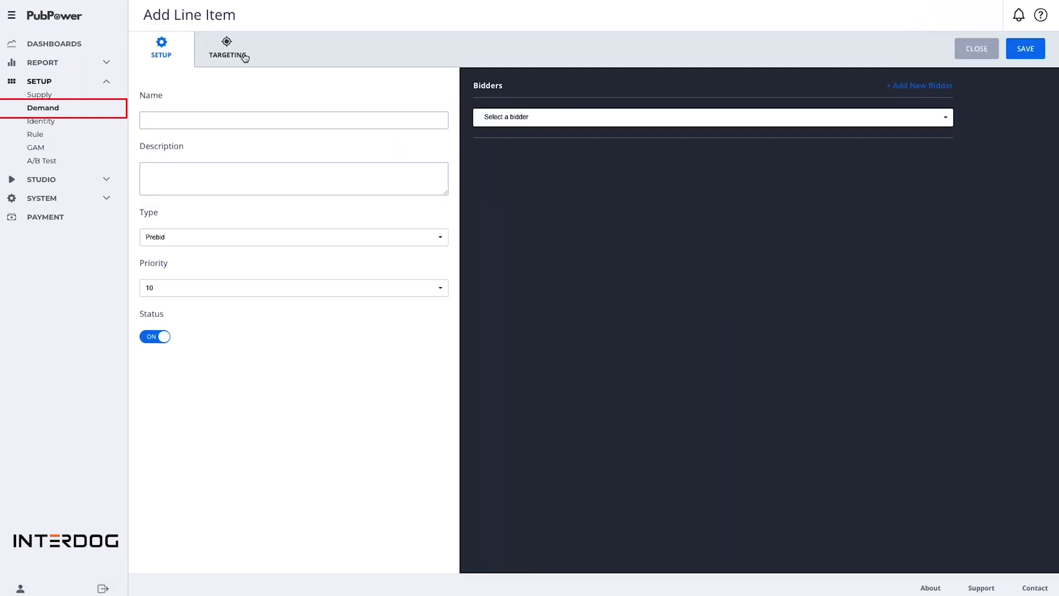
{"action": "left_click", "coordinate": [225, 51]}
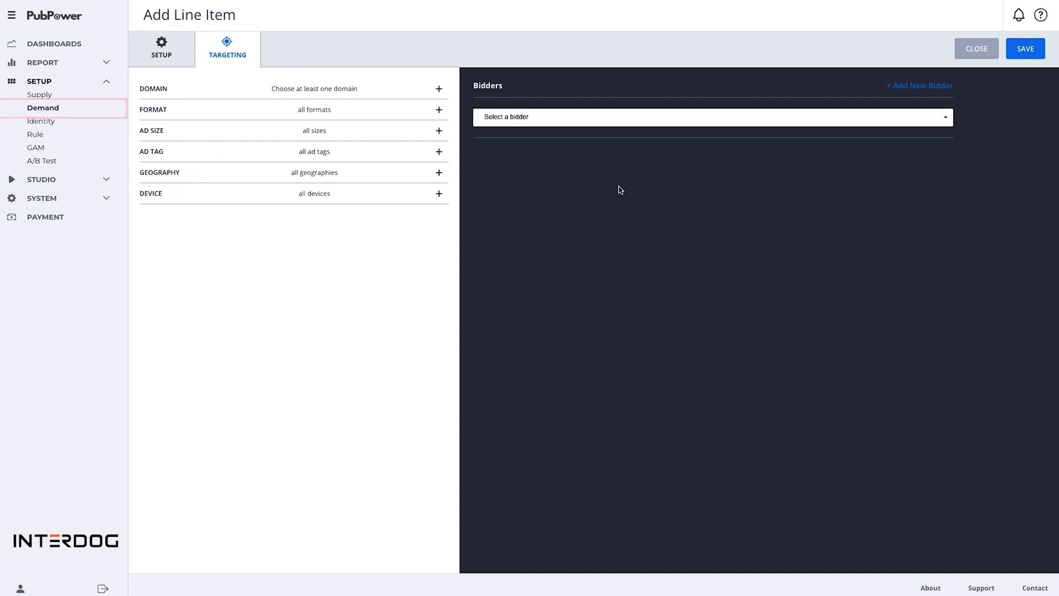
{"action": "left_click", "coordinate": [68, 122]}
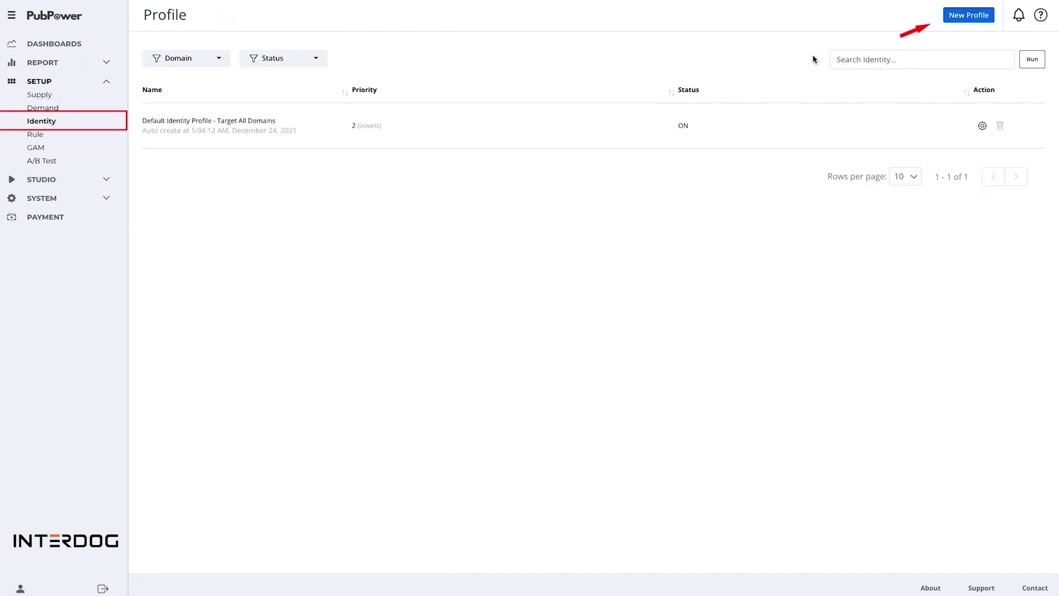
Preview the Floor and Blocked Page rule types under Add Rule and dismiss without creating one.
{"action": "left_click", "coordinate": [36, 134]}
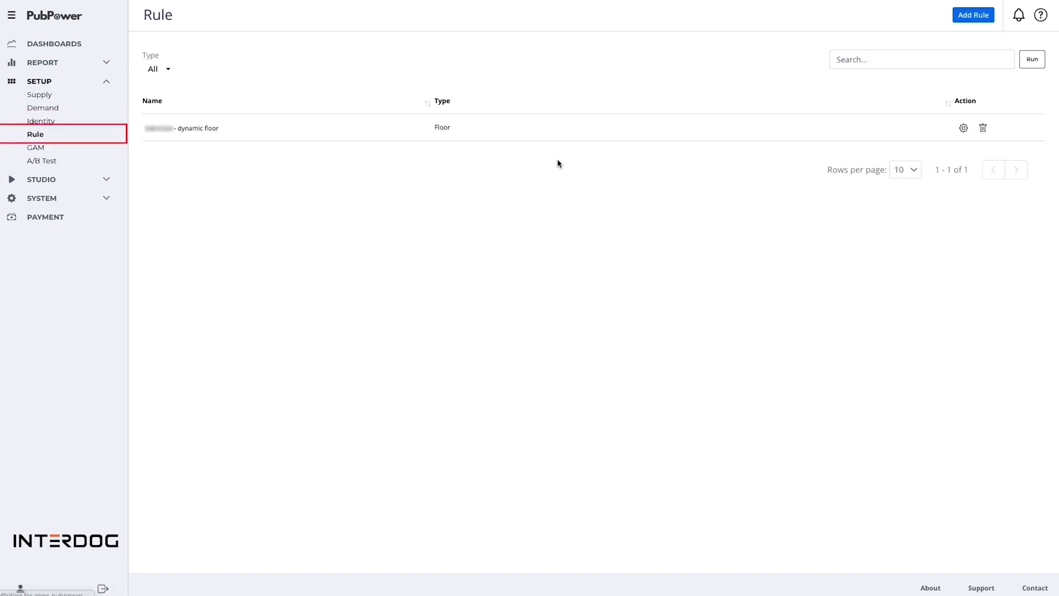
{"action": "left_click", "coordinate": [975, 15]}
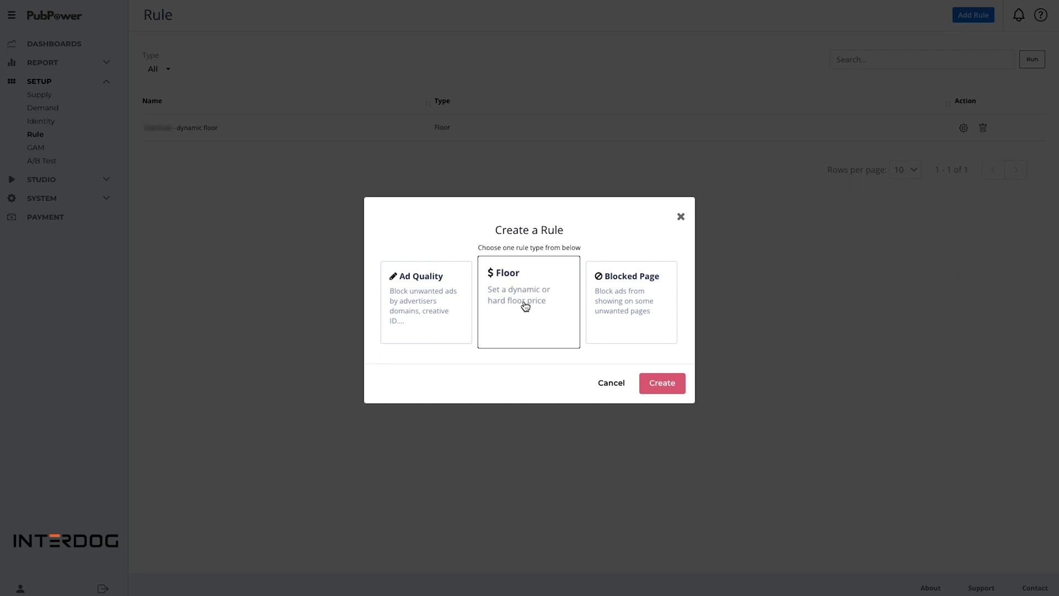
{"action": "left_click", "coordinate": [525, 306]}
{"action": "left_click", "coordinate": [627, 301]}
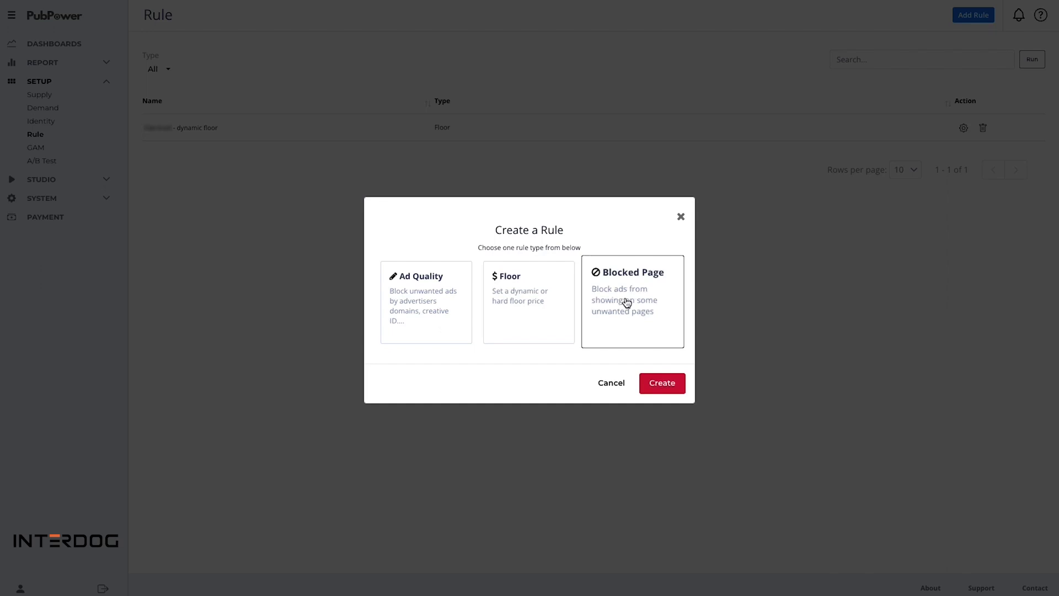
{"action": "key", "text": "Escape"}
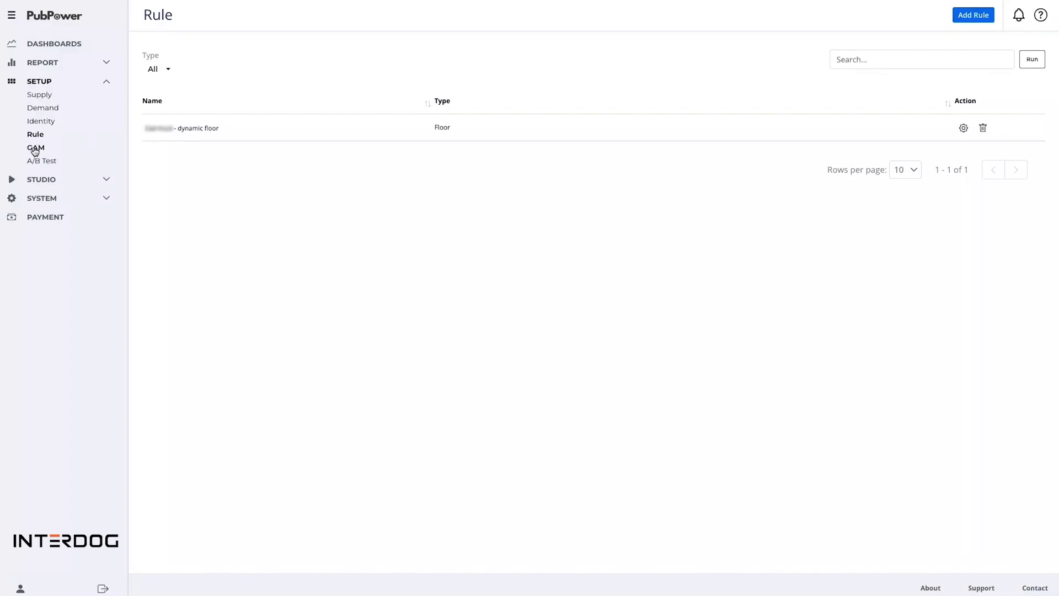
Open GAM, view the four Add GAM connection steps, then go to the A/B Test list.
{"action": "left_click", "coordinate": [36, 147]}
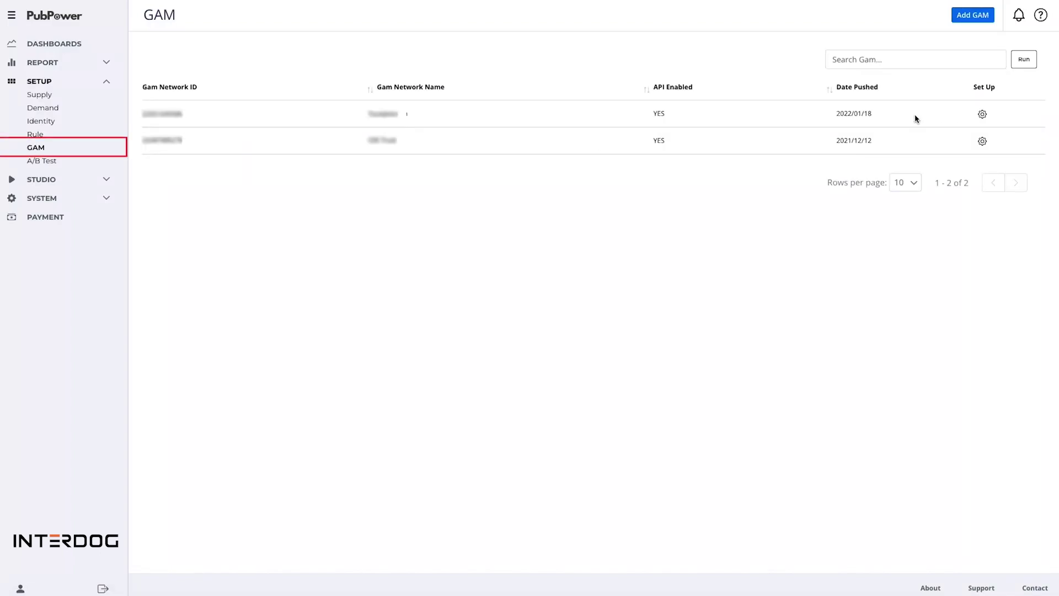
{"action": "left_click", "coordinate": [963, 18]}
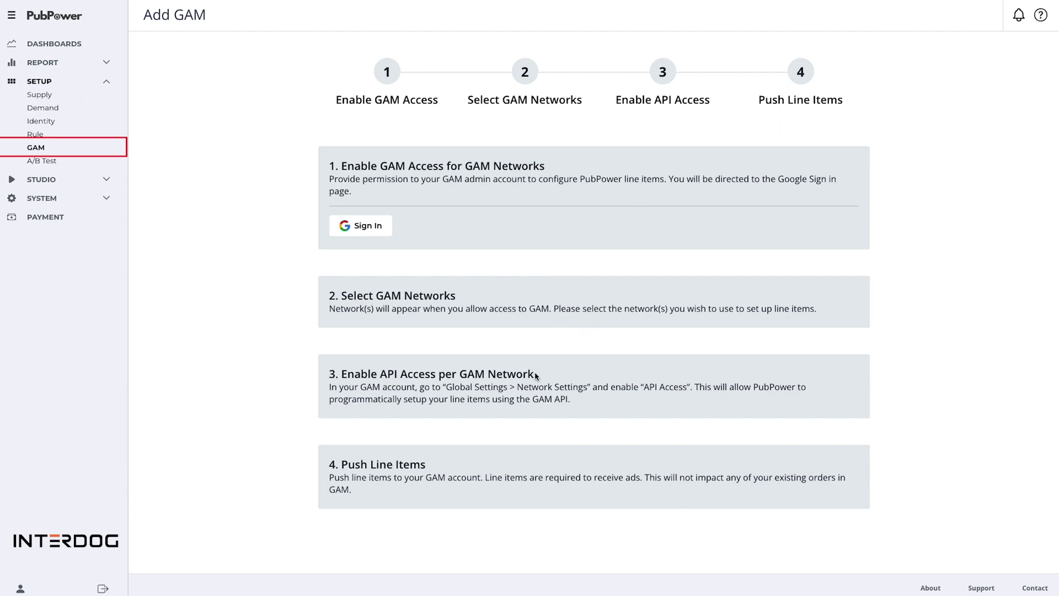
{"action": "left_click", "coordinate": [39, 163]}
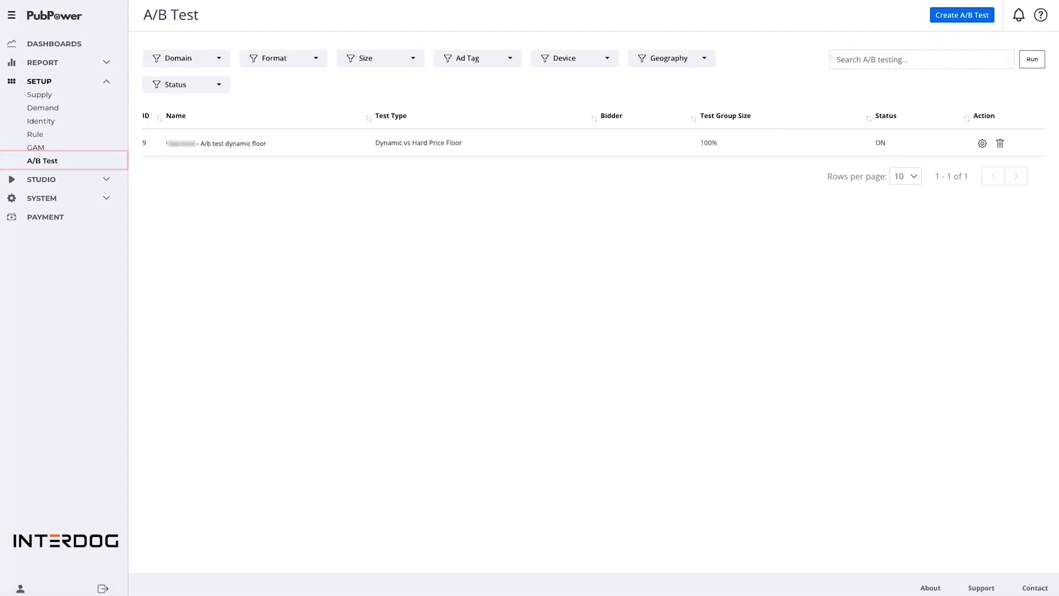
Expand STUDIO in the sidebar to list Template, Channels, Content and Playlist.
{"action": "left_click", "coordinate": [41, 179]}
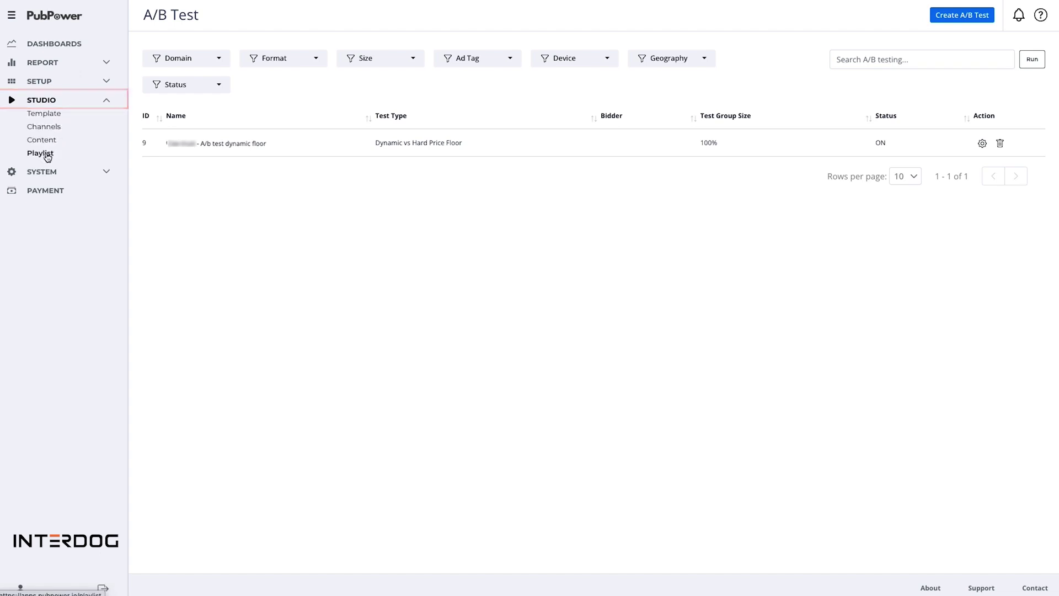
Start a new player template and review the Player Type choices, leaving Instream selected.
{"action": "left_click", "coordinate": [44, 113]}
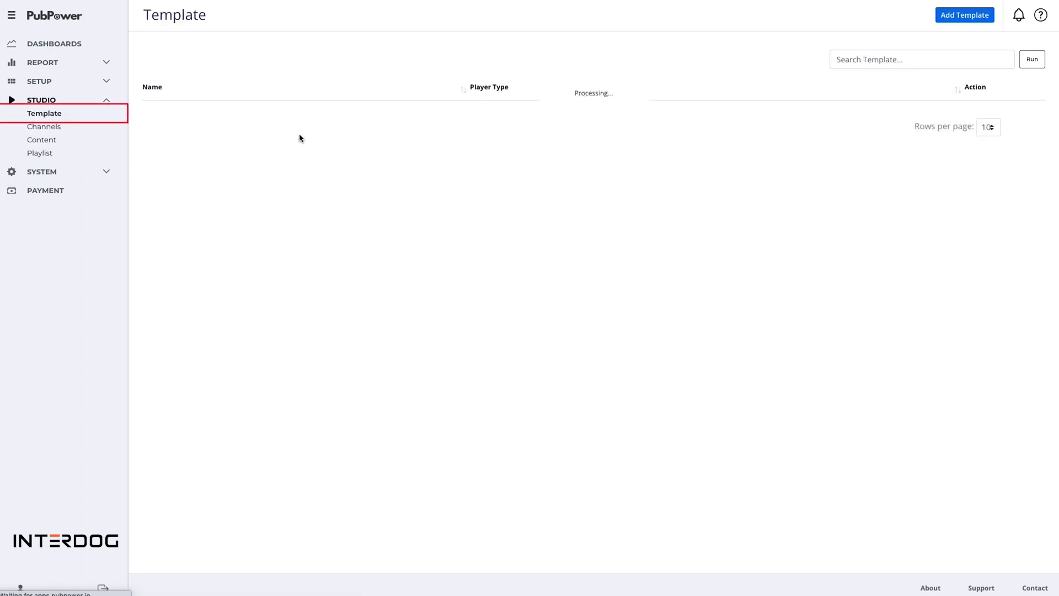
{"action": "left_click", "coordinate": [962, 16]}
{"action": "left_click", "coordinate": [188, 158]}
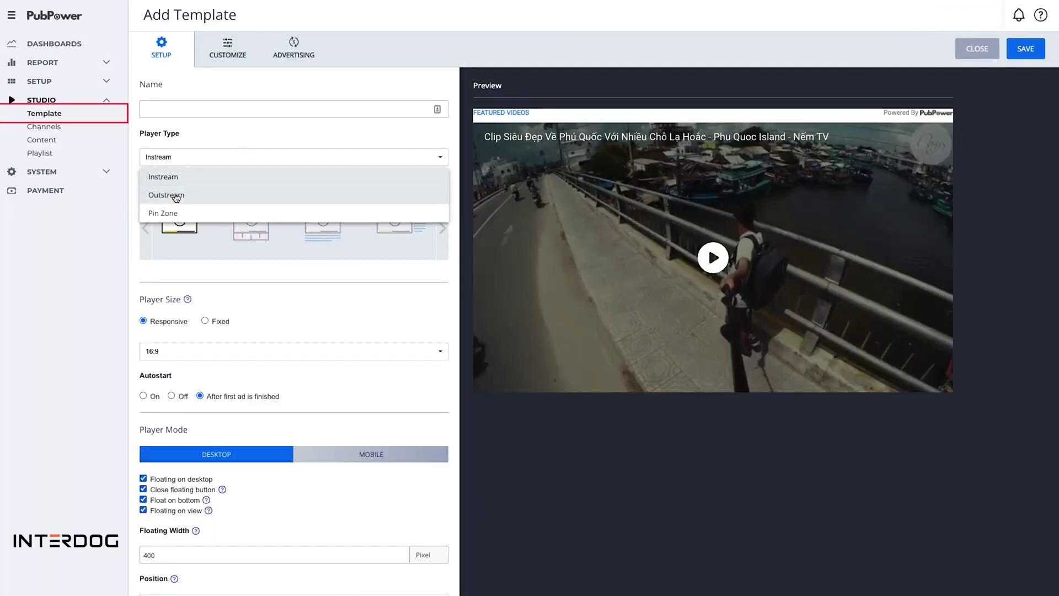
{"action": "scroll", "coordinate": [624, 405], "scroll_direction": "down", "scroll_amount": 1}
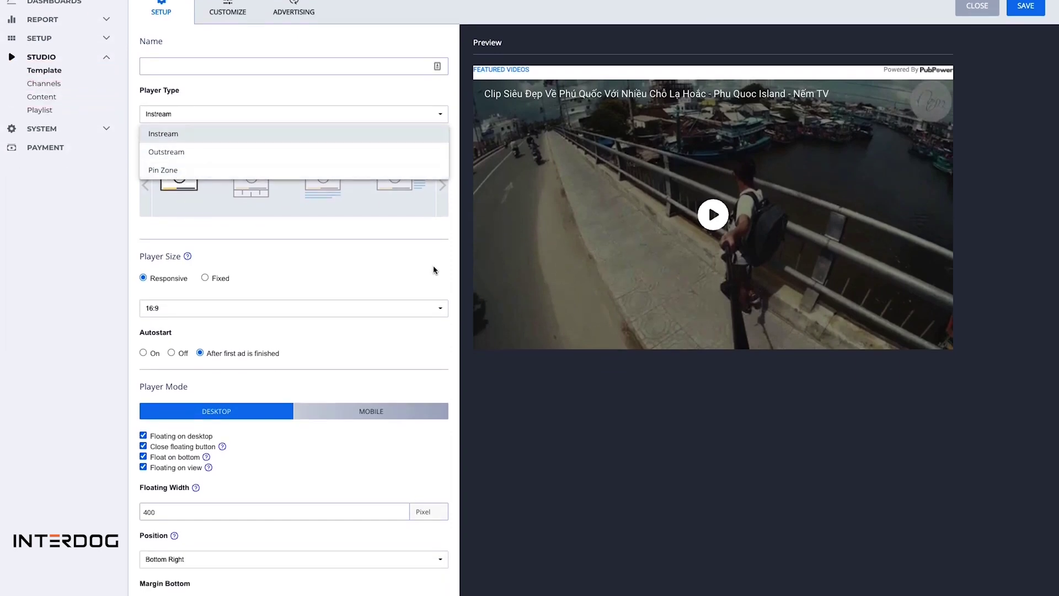
{"action": "left_click", "coordinate": [624, 405]}
{"action": "scroll", "coordinate": [458, 279], "scroll_direction": "up", "scroll_amount": 1}
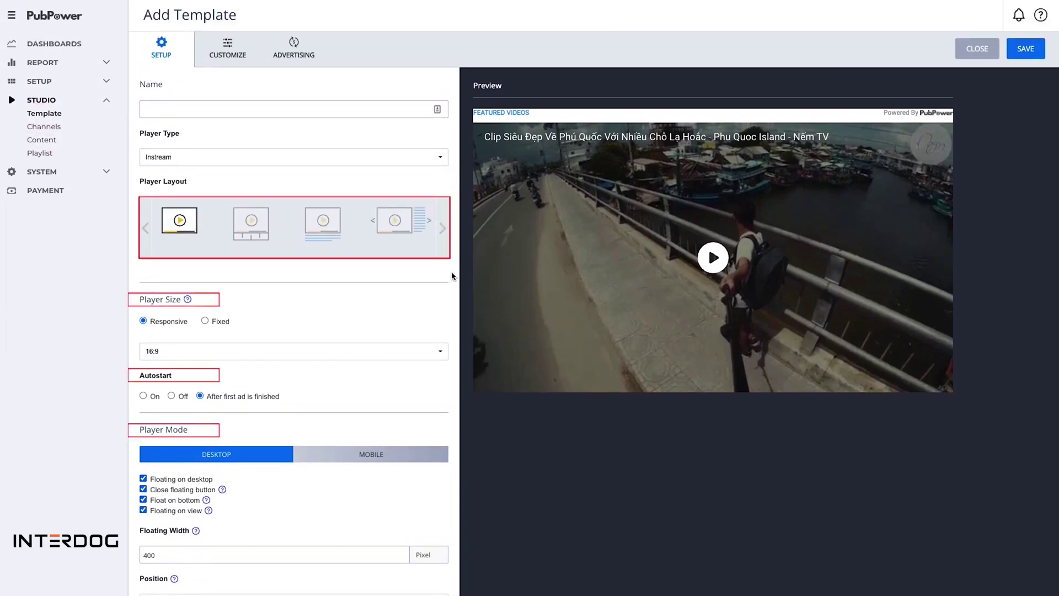
Review the new template's Customize and Advertising settings, then return to Setup.
{"action": "left_click", "coordinate": [227, 50]}
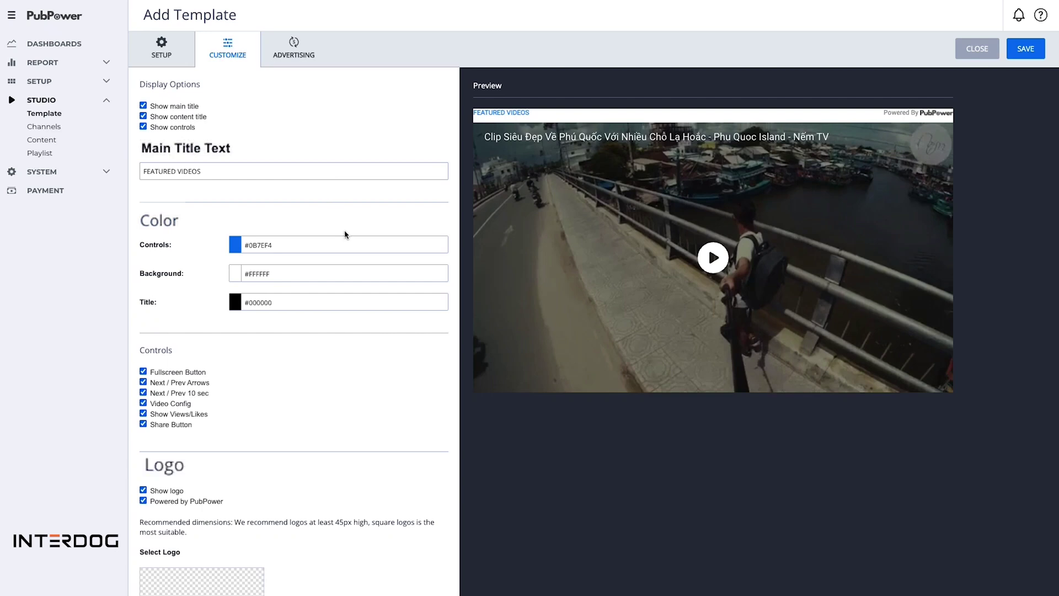
{"action": "left_click", "coordinate": [312, 59]}
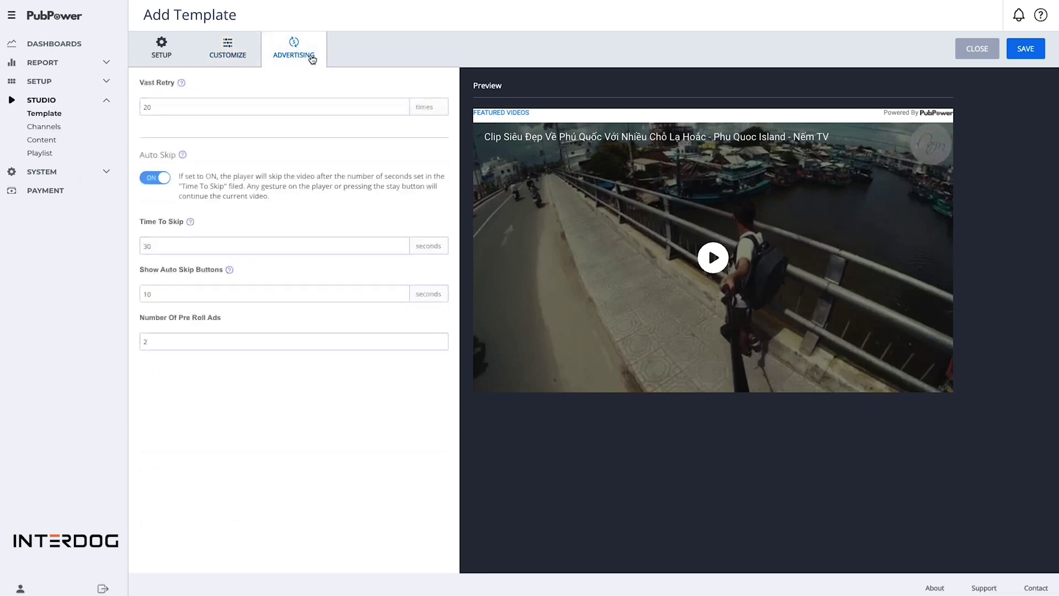
{"action": "left_click", "coordinate": [170, 51]}
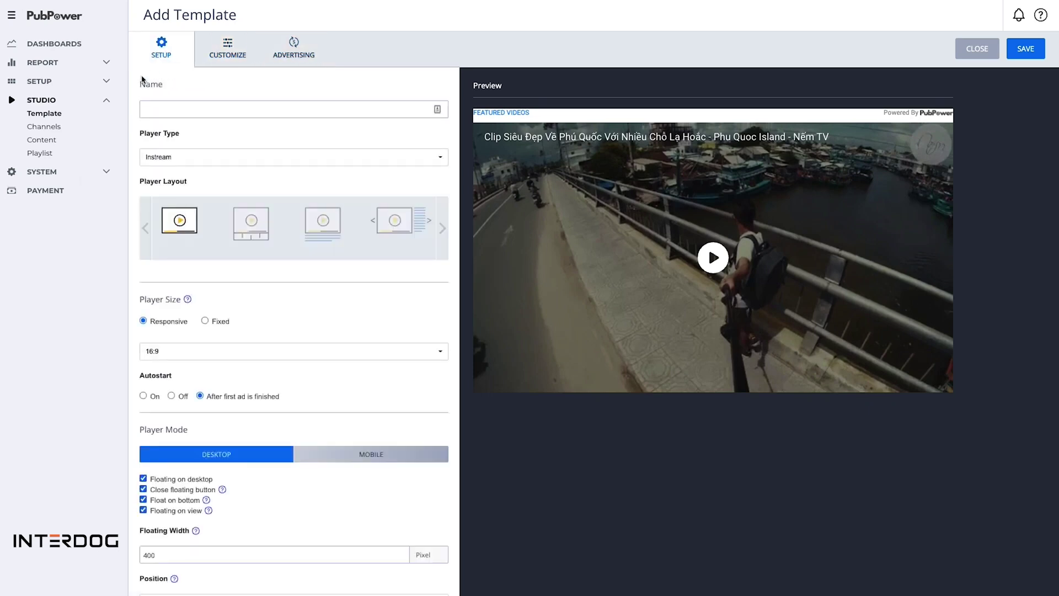
{"action": "left_click", "coordinate": [46, 127]}
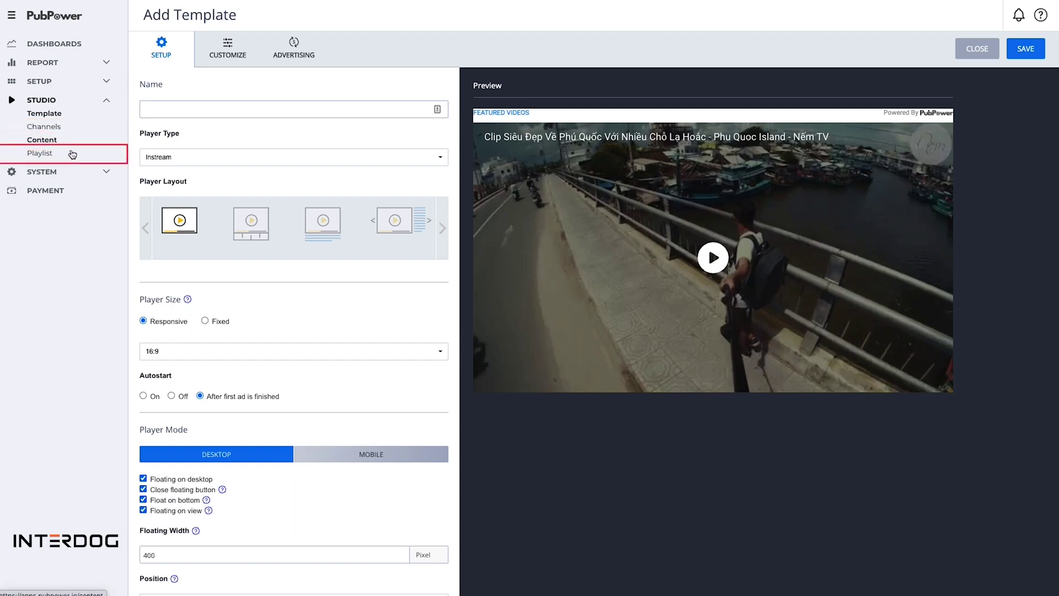
View the bidders list and the payment history under the System section.
{"action": "left_click", "coordinate": [77, 172]}
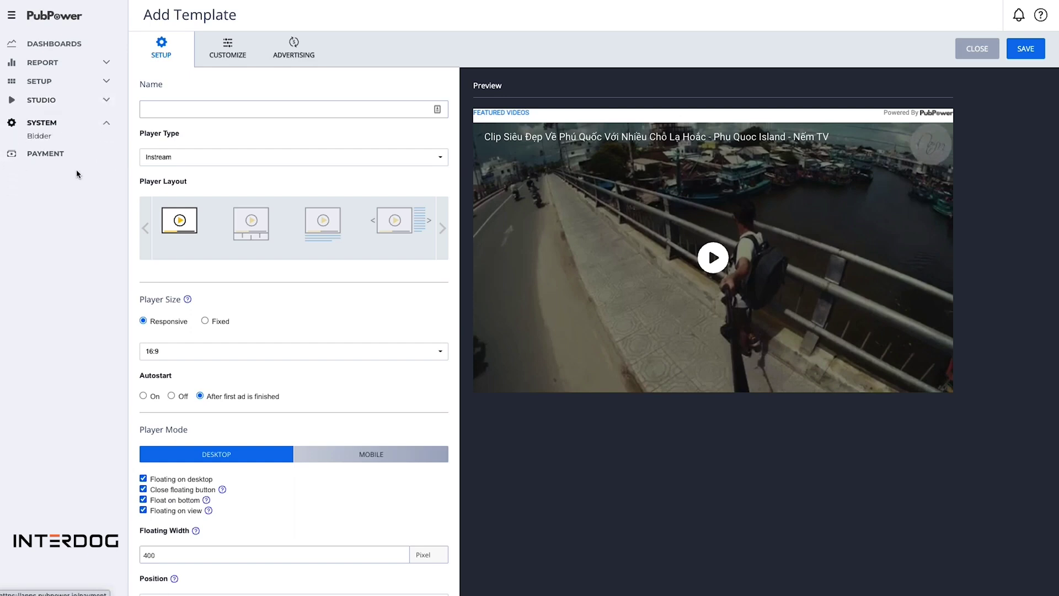
{"action": "left_click", "coordinate": [34, 133]}
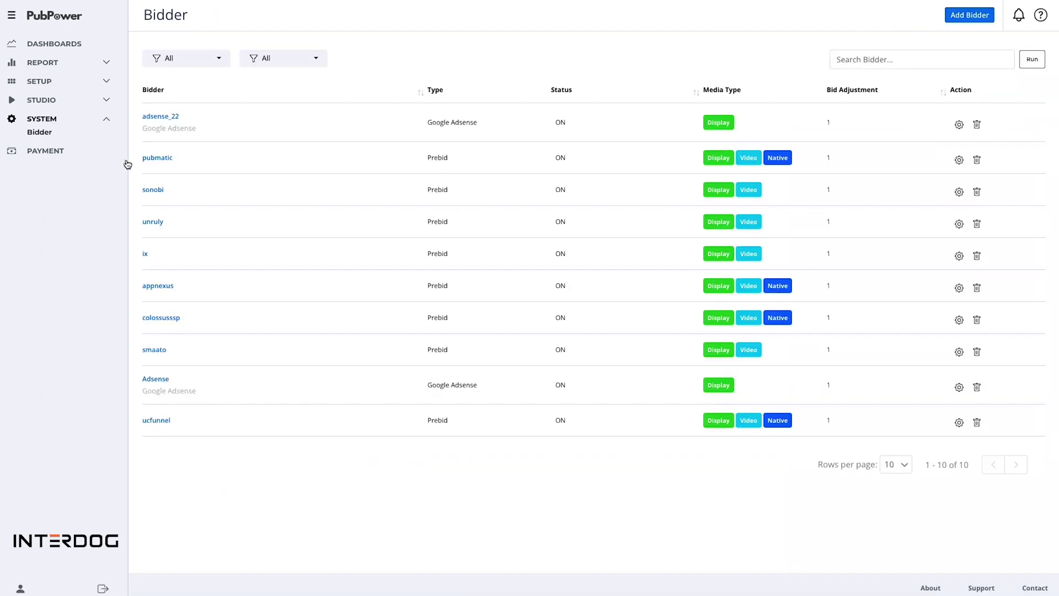
{"action": "left_click", "coordinate": [51, 153]}
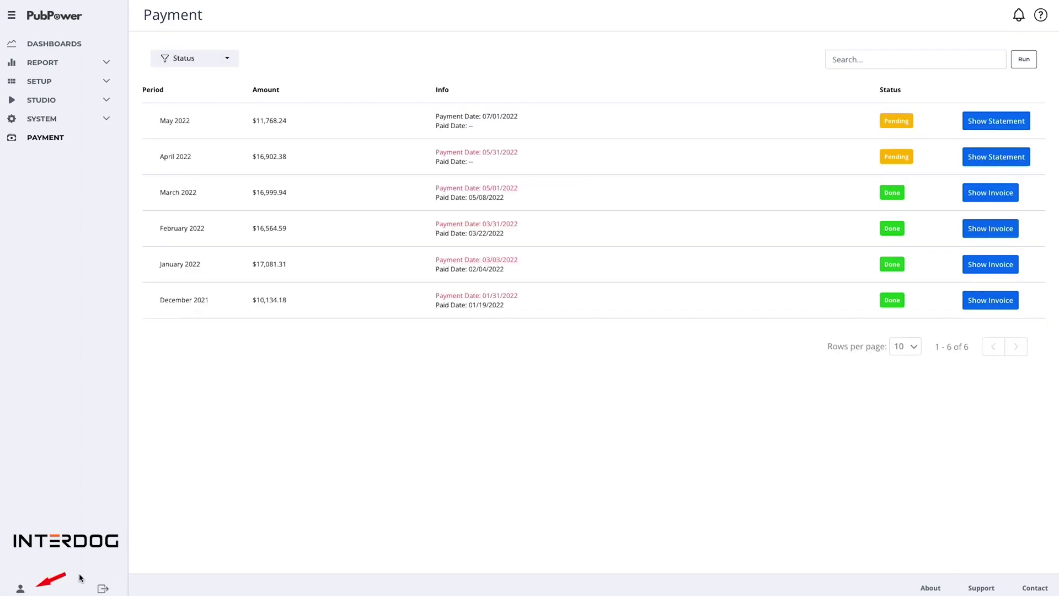
Check the account's Password settings and the Billing tab showing Payoneer as the payment method.
{"action": "mouse_move", "coordinate": [20, 589]}
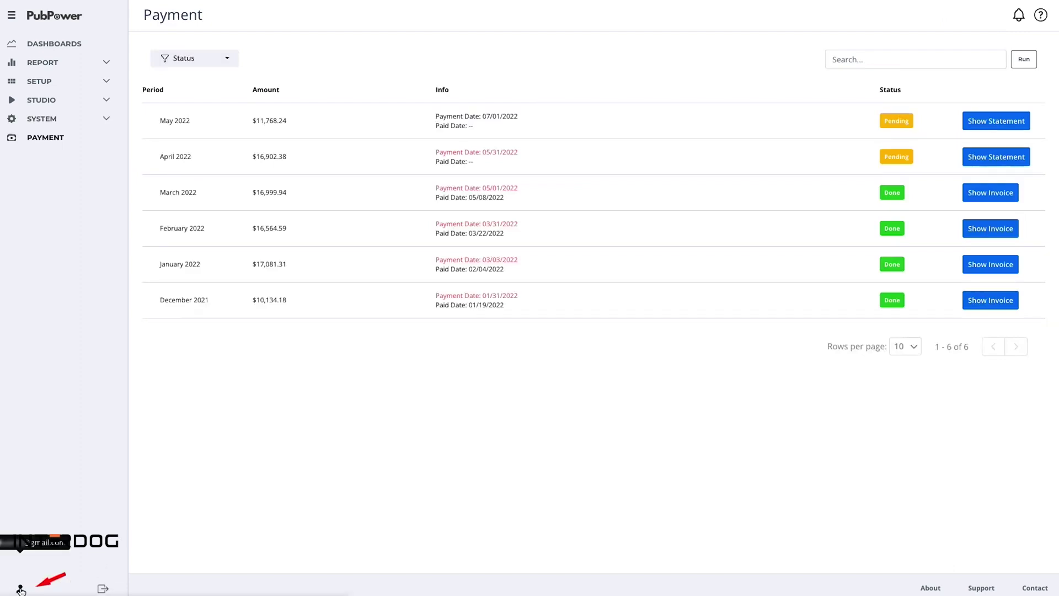
{"action": "left_click", "coordinate": [20, 589]}
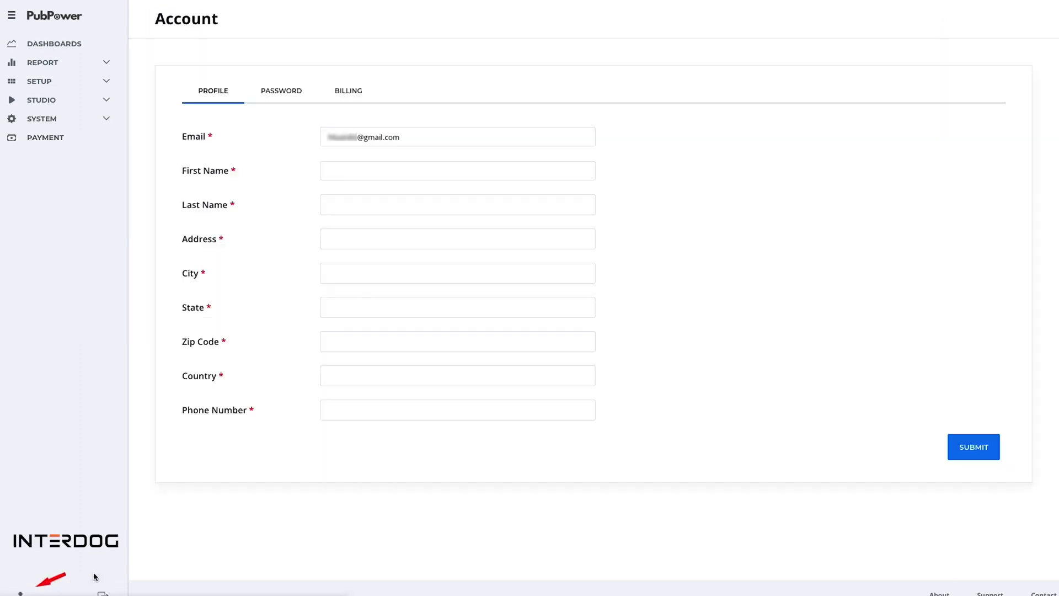
{"action": "left_click", "coordinate": [292, 98]}
{"action": "left_click", "coordinate": [368, 99]}
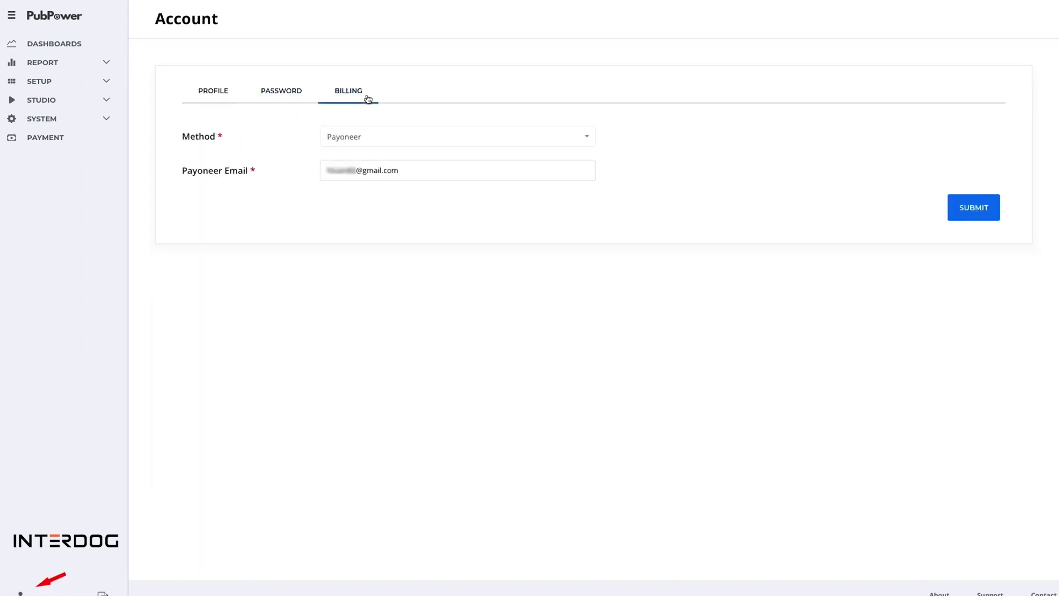